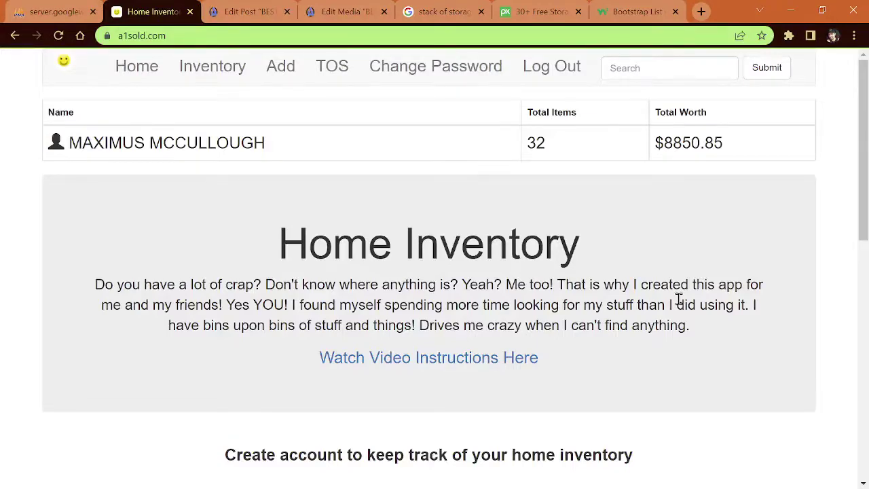
# Review the home page's introduction, the three getting-started steps and the feature list
pyautogui.scroll(-1, 679, 298)
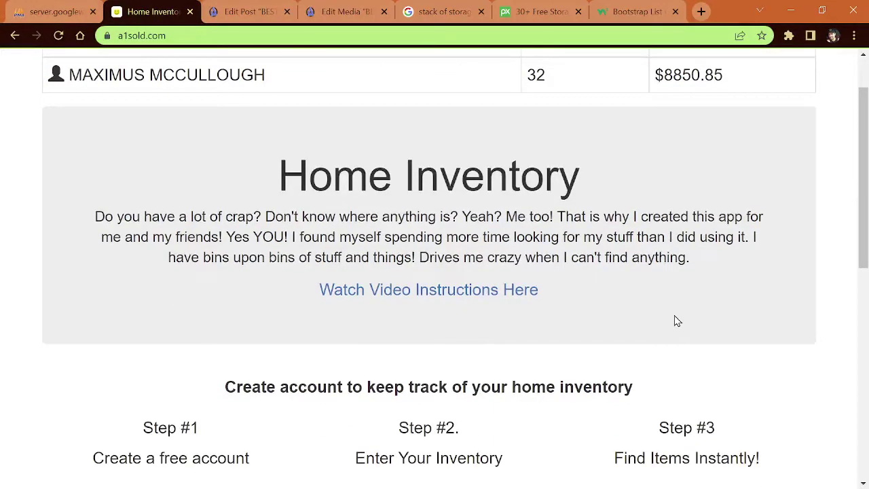
pyautogui.scroll(1, 677, 321)
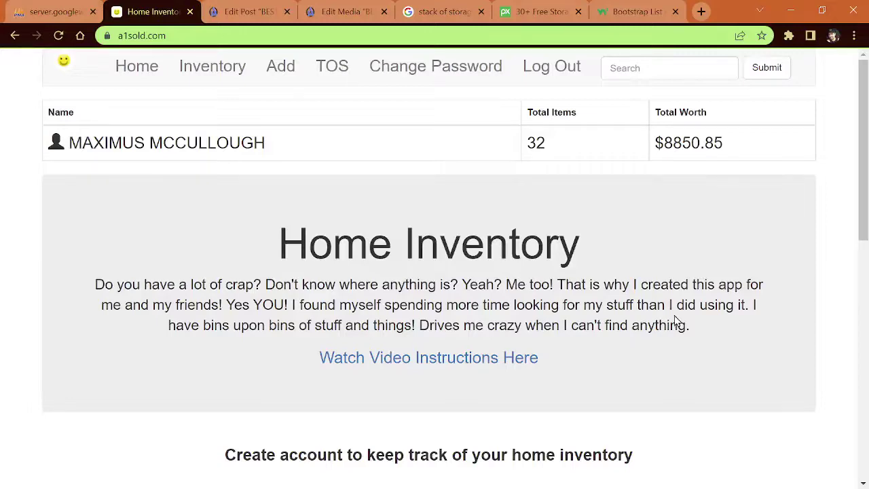
pyautogui.scroll(-2, 676, 321)
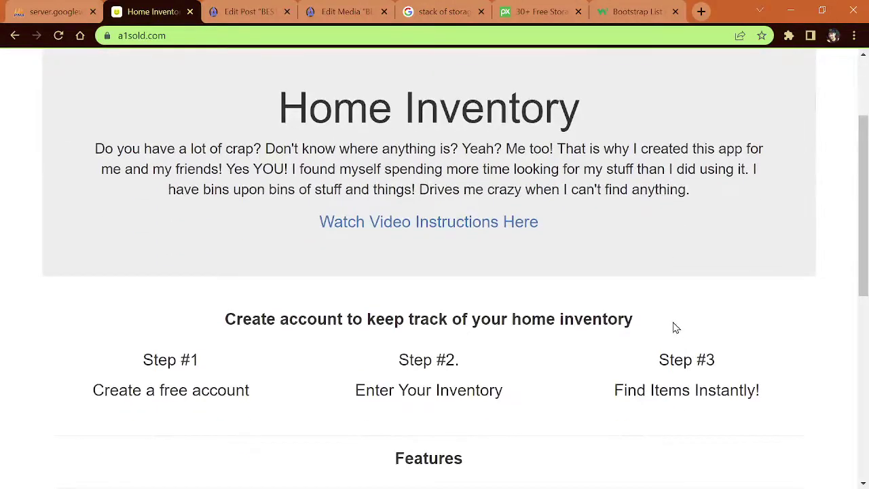
pyautogui.scroll(2, 675, 326)
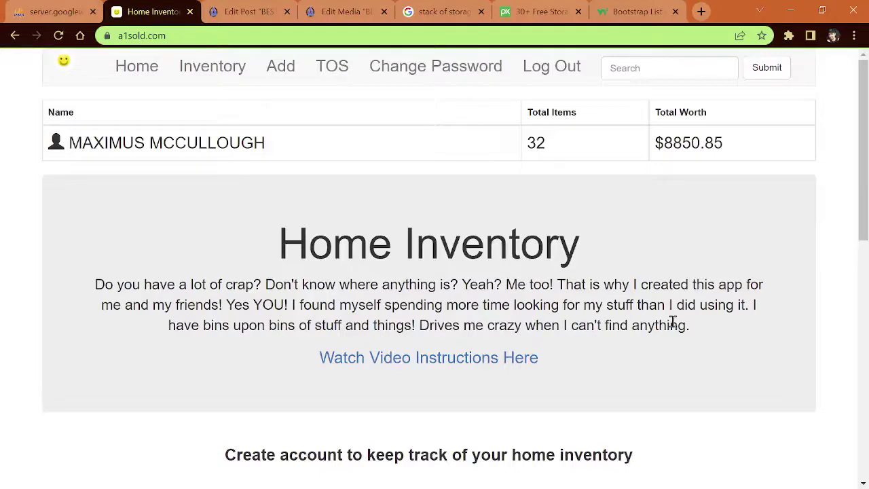
pyautogui.scroll(-1, 672, 323)
pyautogui.scroll(1, 674, 325)
pyautogui.scroll(-2, 675, 327)
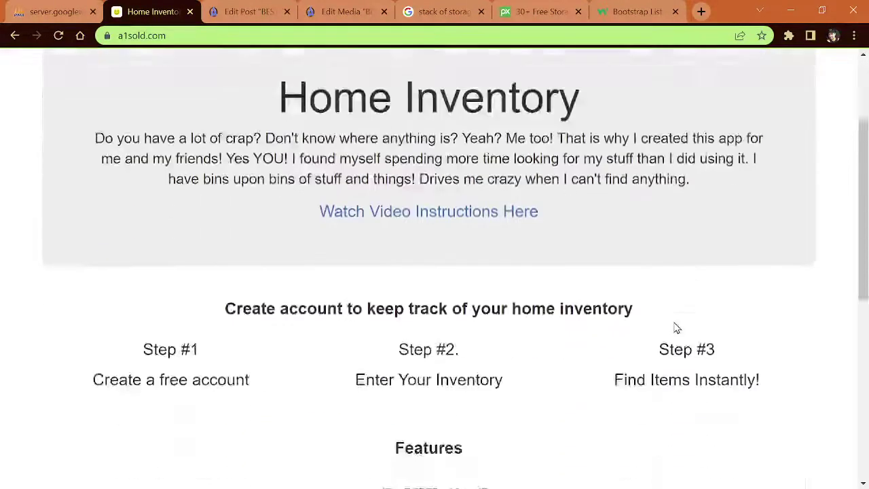
pyautogui.scroll(-3, 675, 327)
pyautogui.scroll(1, 675, 326)
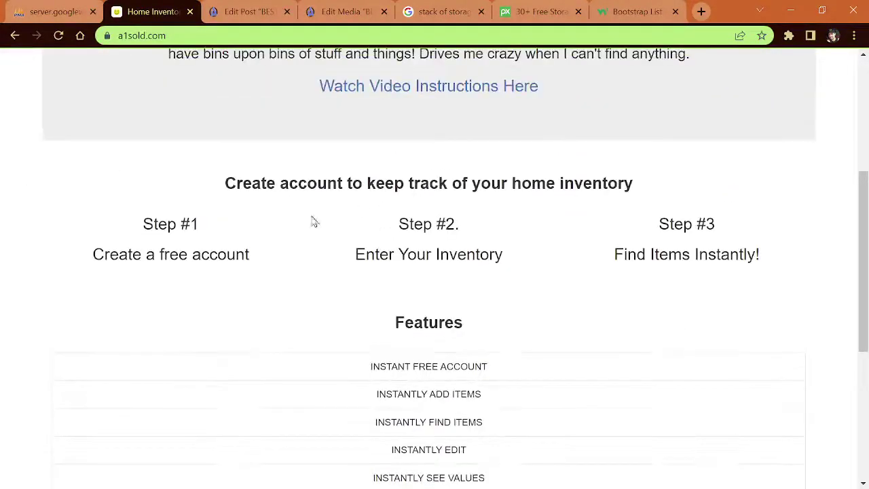
pyautogui.moveTo(138, 238); pyautogui.dragTo(224, 249)
pyautogui.moveTo(411, 227); pyautogui.dragTo(479, 249)
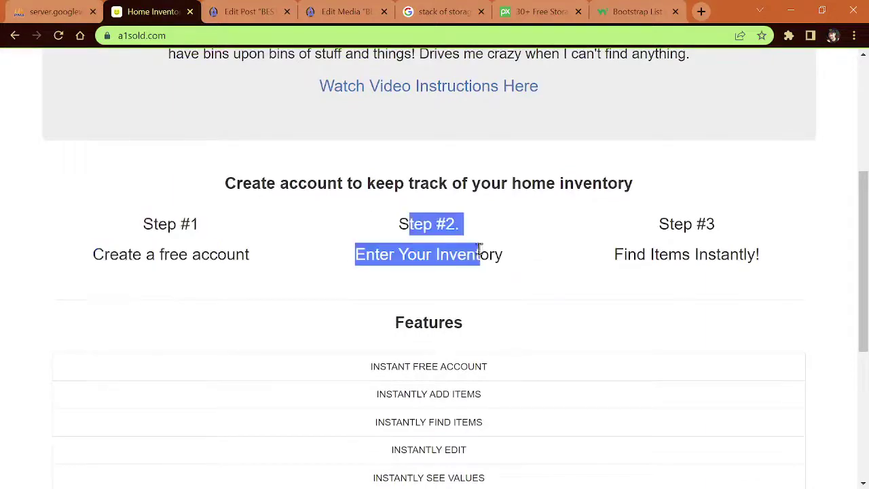
pyautogui.moveTo(660, 224); pyautogui.dragTo(766, 267)
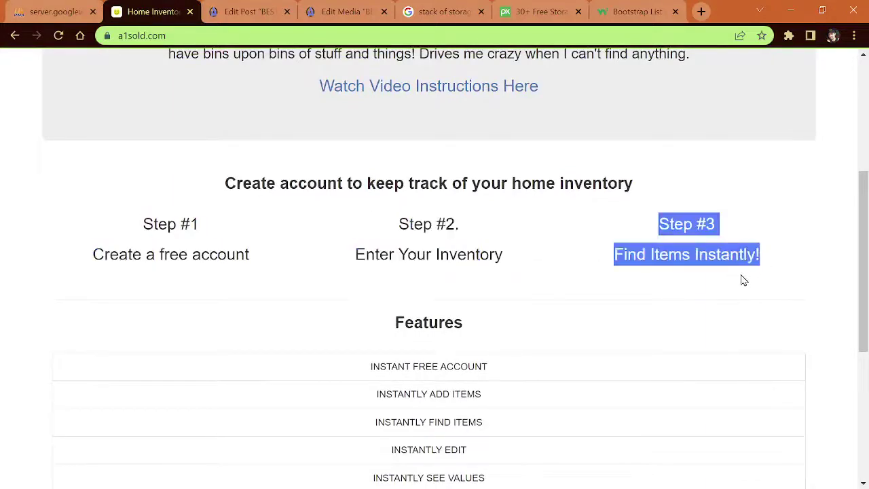
pyautogui.click(745, 279)
# Search the inventory for "drill" and open the details of the Sears Craftsman cordless quick bit change drill
pyautogui.scroll(4, 745, 280)
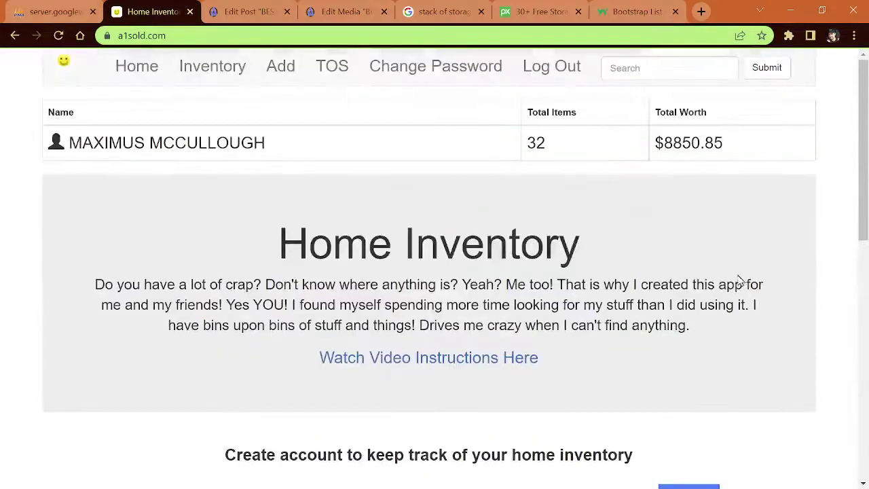
pyautogui.click(650, 68)
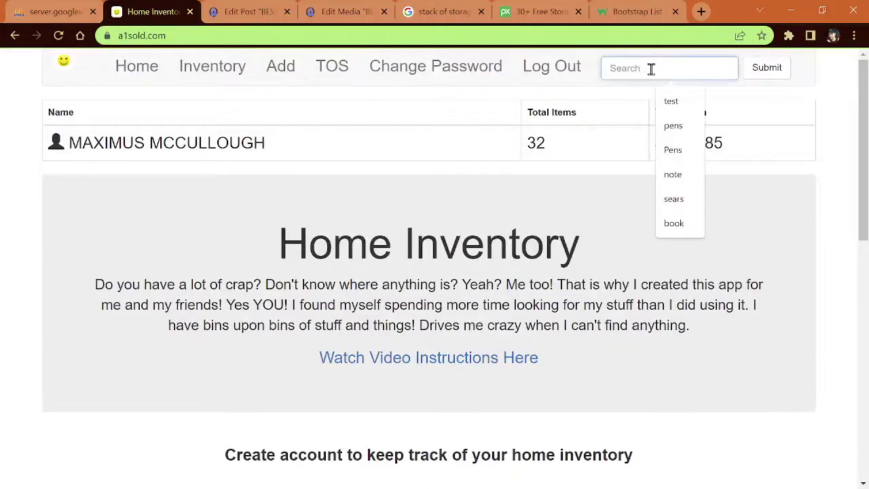
pyautogui.write('drill')
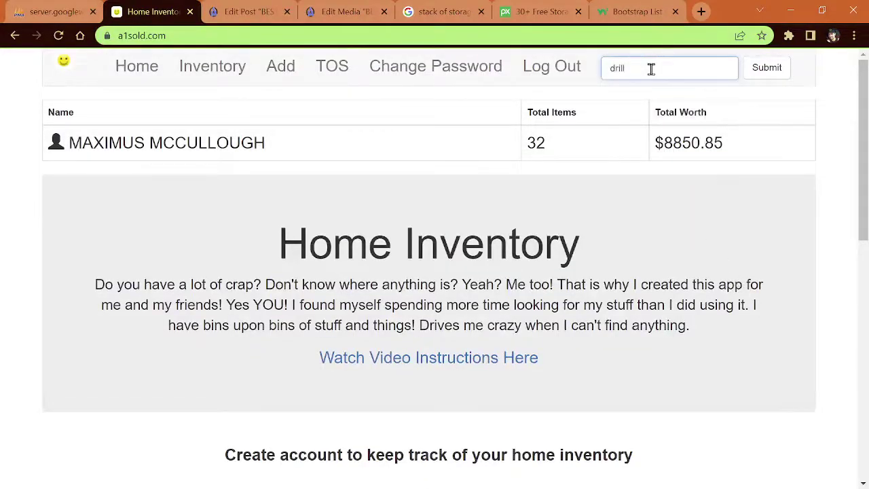
pyautogui.press('Return')
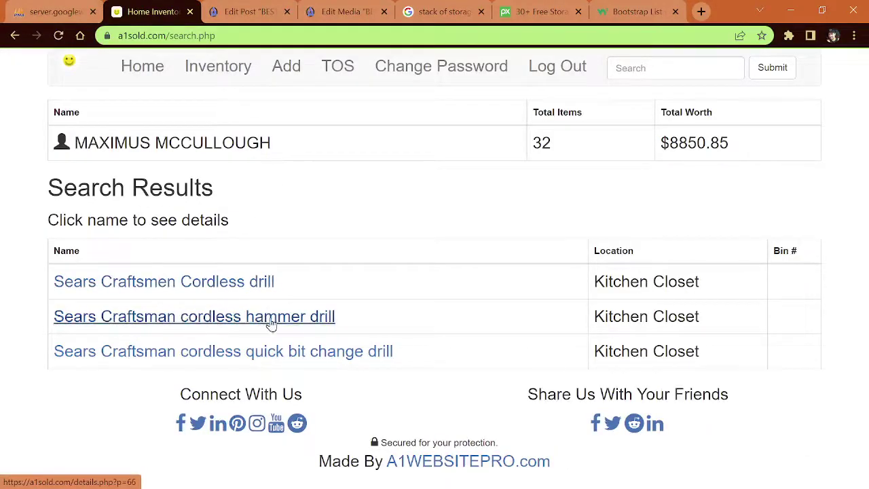
pyautogui.click(346, 353)
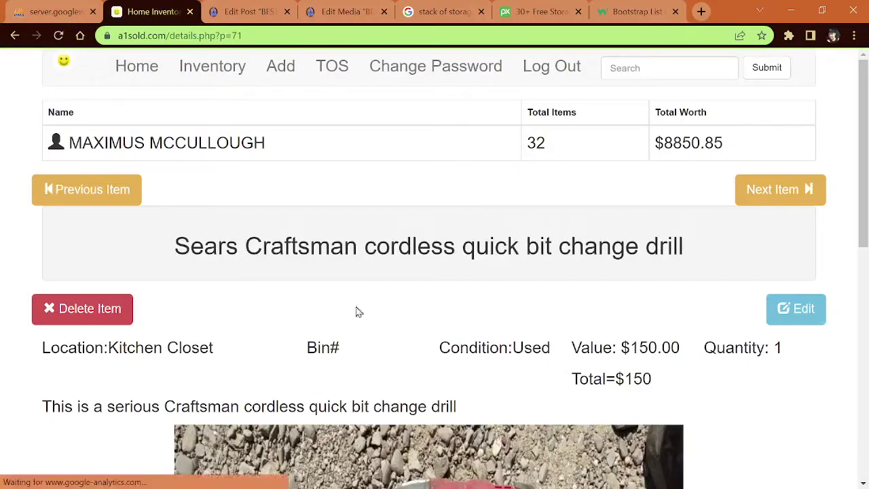
# Examine the drill's location, bin number, condition, value, quantity and photo
pyautogui.scroll(-2, 401, 209)
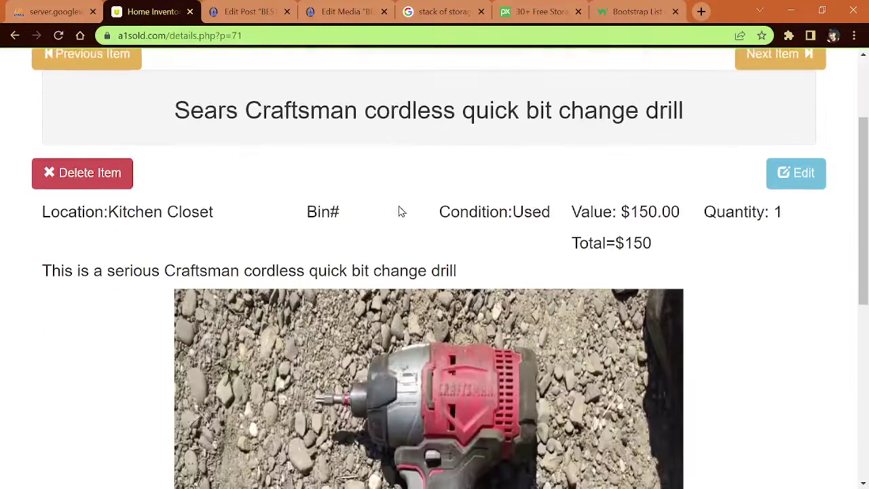
pyautogui.moveTo(78, 212); pyautogui.dragTo(237, 220)
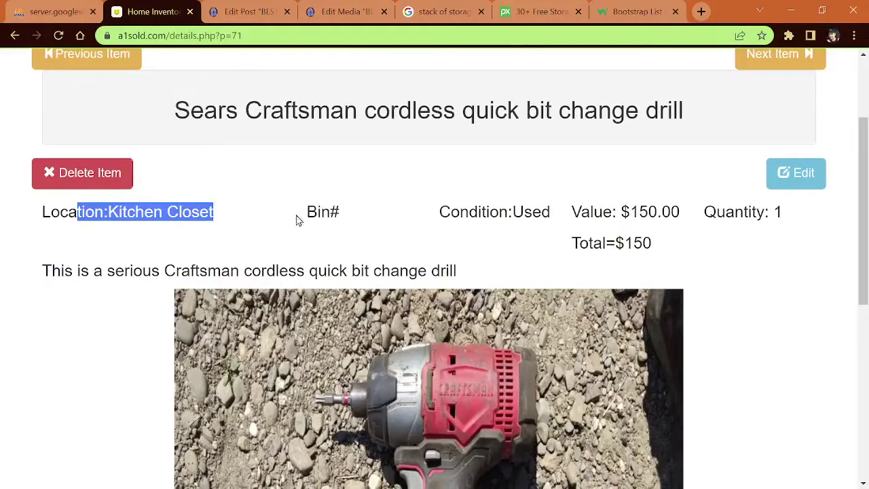
pyautogui.moveTo(304, 211); pyautogui.dragTo(360, 220)
pyautogui.moveTo(451, 213); pyautogui.dragTo(772, 214)
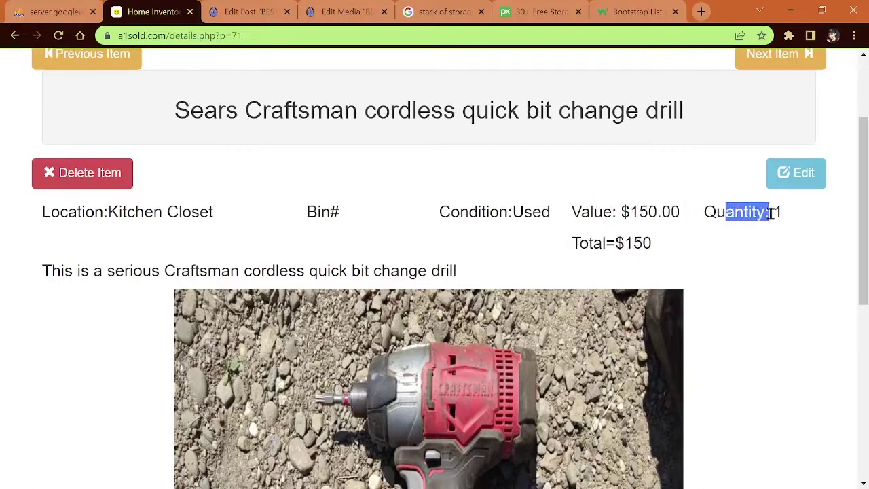
pyautogui.scroll(-5, 466, 271)
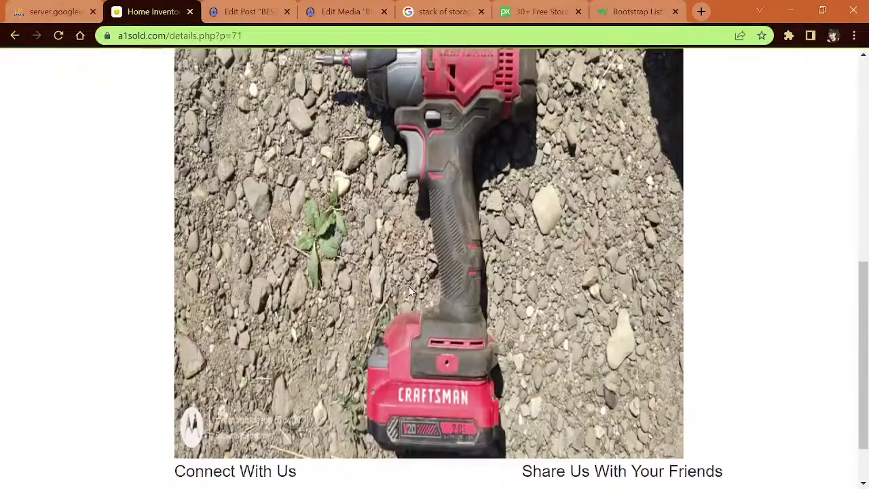
pyautogui.scroll(2, 410, 291)
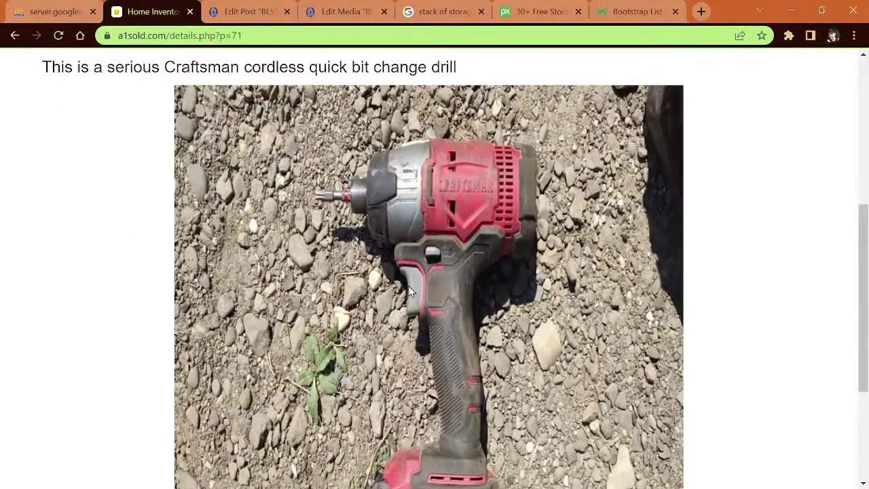
pyautogui.scroll(5, 409, 286)
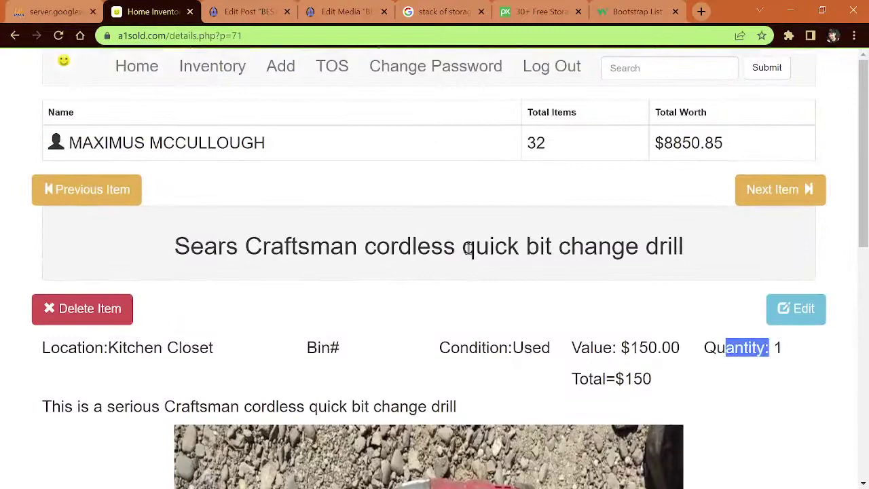
# Browse to the next inventory item and back two items, examining the details and photos
pyautogui.click(773, 192)
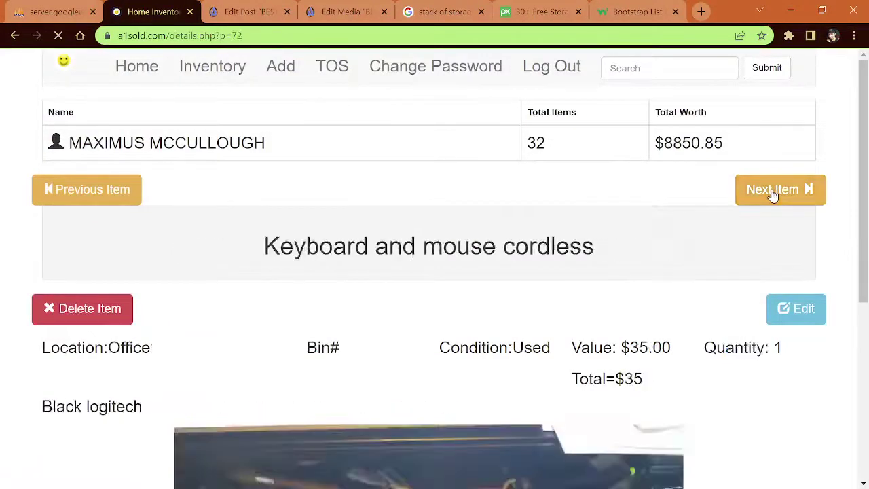
pyautogui.scroll(-4, 711, 216)
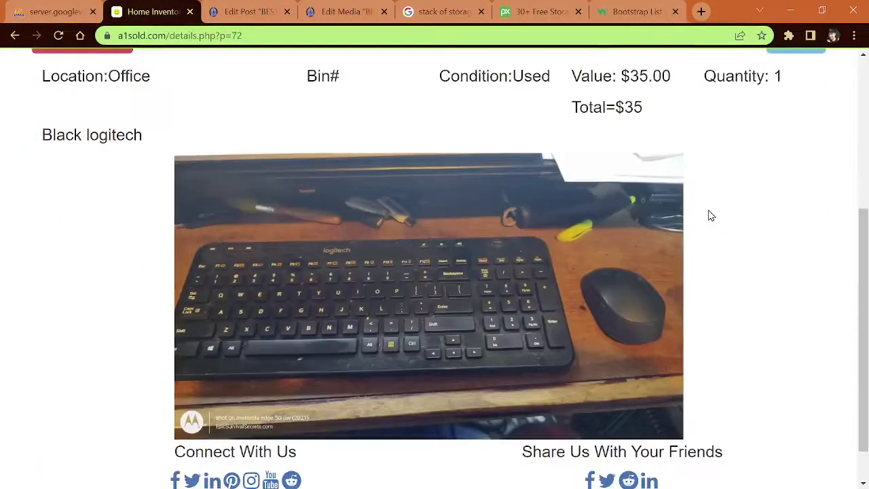
pyautogui.scroll(4, 711, 216)
pyautogui.click(94, 193)
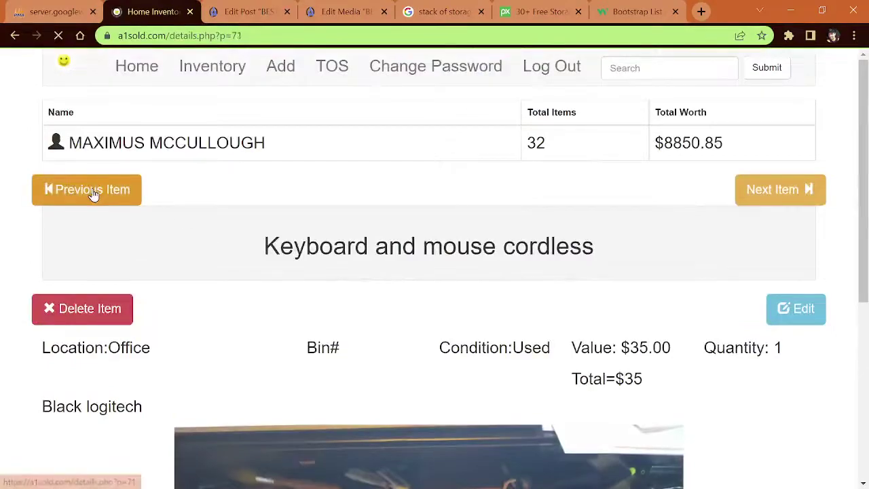
pyautogui.click(121, 192)
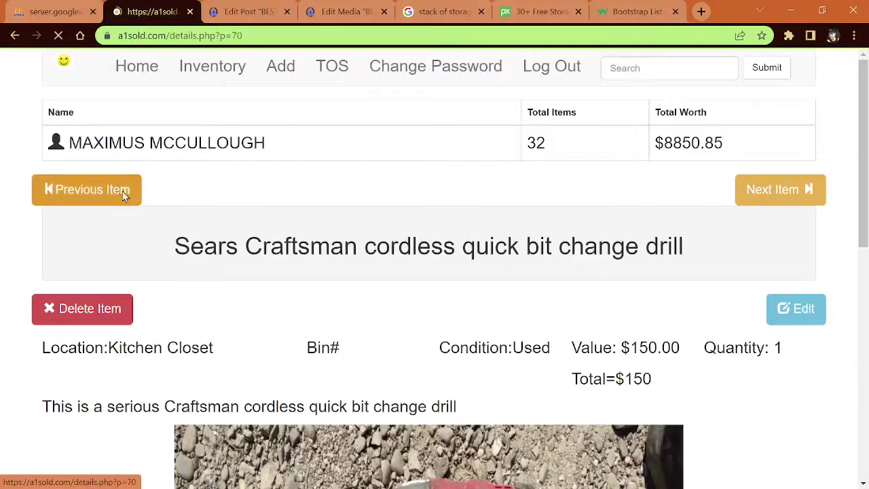
pyautogui.scroll(-5, 325, 229)
pyautogui.scroll(4, 327, 229)
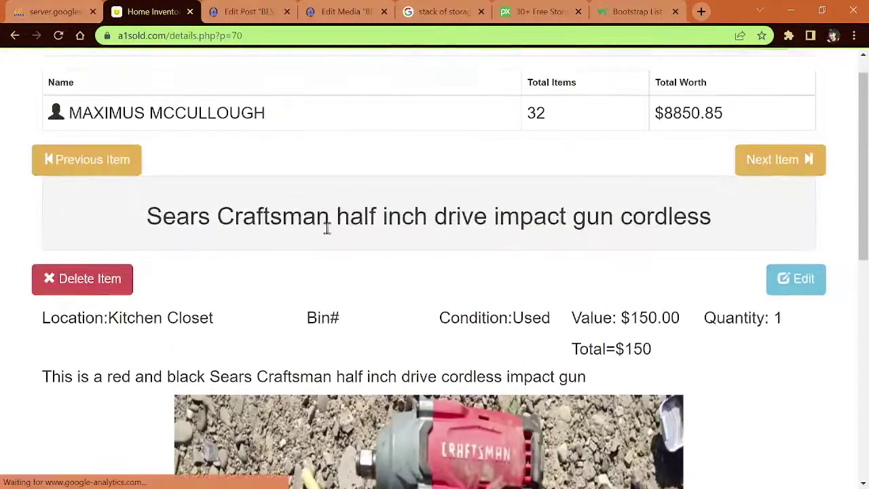
# Check the account's total item count and total worth
pyautogui.scroll(1, 326, 229)
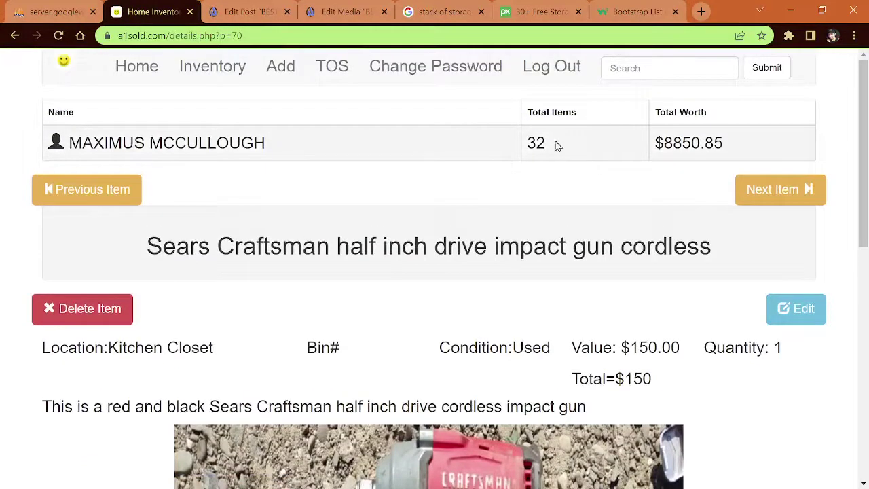
pyautogui.moveTo(557, 145); pyautogui.dragTo(529, 144)
pyautogui.moveTo(730, 147); pyautogui.dragTo(657, 144)
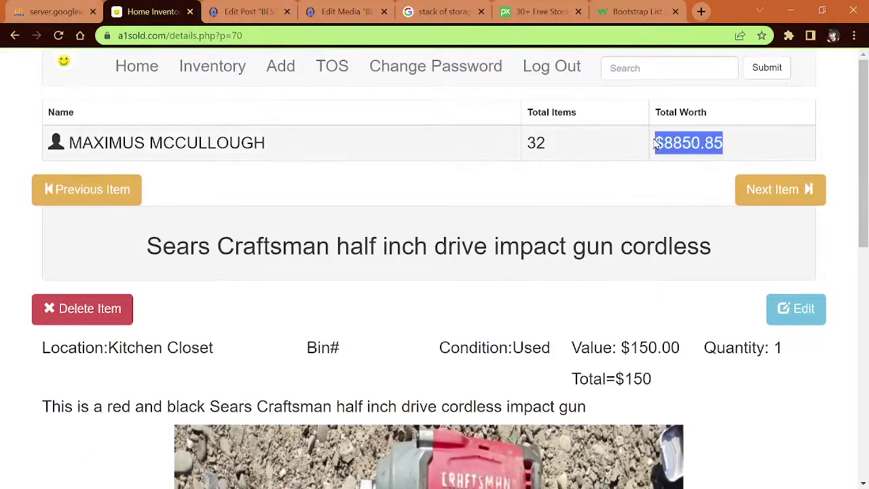
# Search the inventory for "plates" and open the details of Antique dinner plates
pyautogui.click(642, 72)
pyautogui.write('plates')
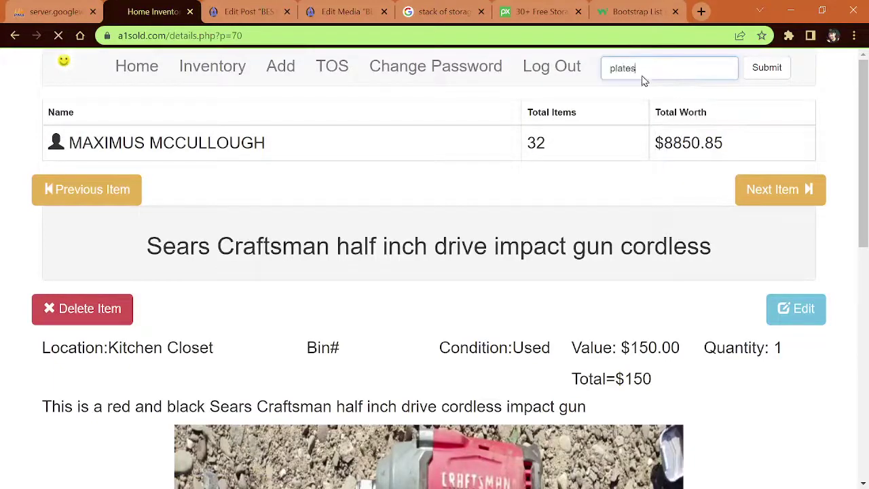
pyautogui.press('Return')
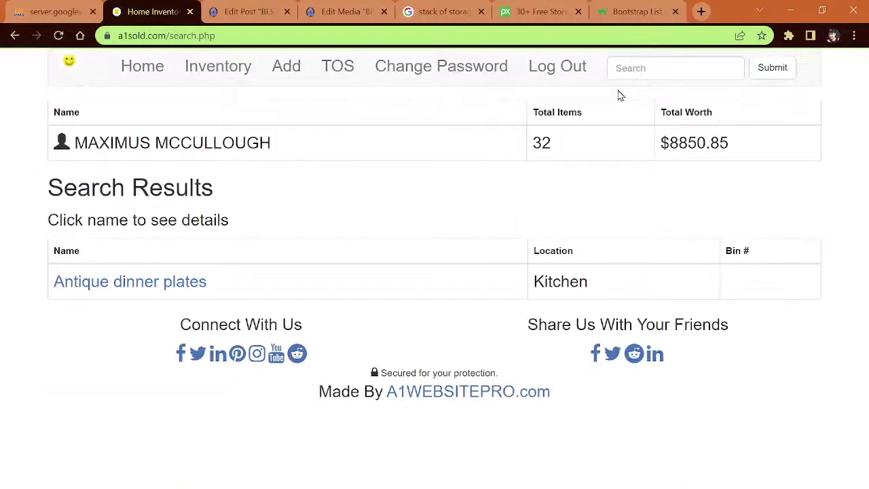
pyautogui.click(116, 285)
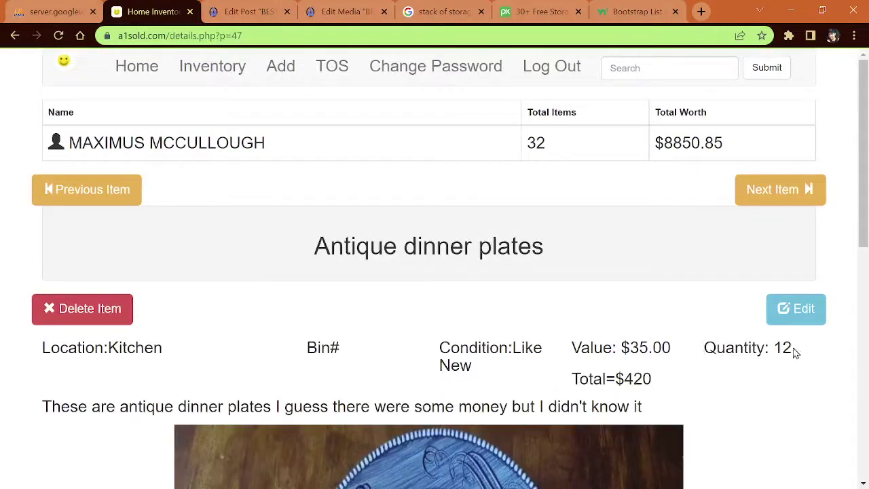
# Examine the dinner plates' quantity, unit value, total value, description and photo
pyautogui.moveTo(793, 351); pyautogui.dragTo(619, 347)
pyautogui.scroll(-1, 668, 336)
pyautogui.moveTo(654, 311); pyautogui.dragTo(566, 311)
pyautogui.scroll(-4, 543, 309)
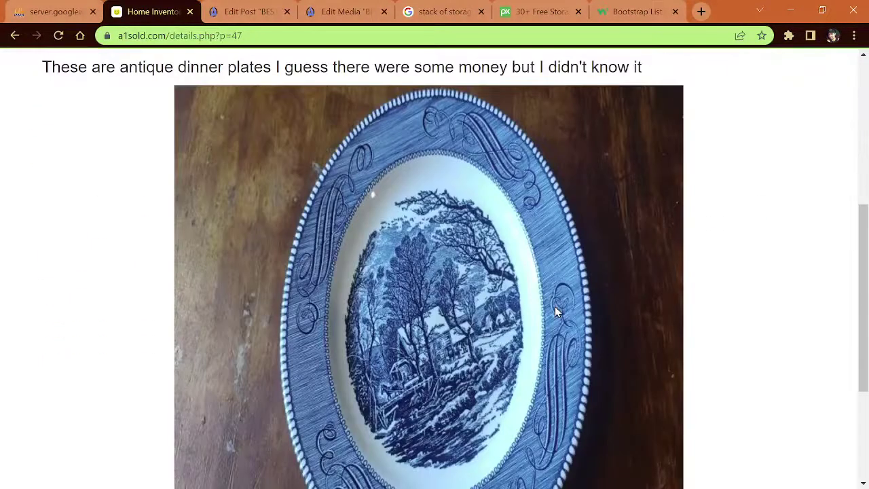
pyautogui.scroll(4, 555, 311)
pyautogui.scroll(1, 557, 311)
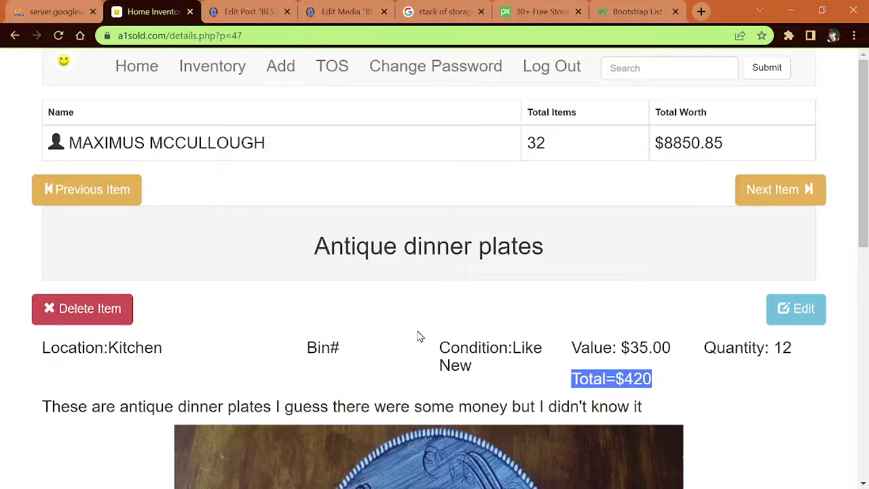
pyautogui.scroll(-2, 418, 332)
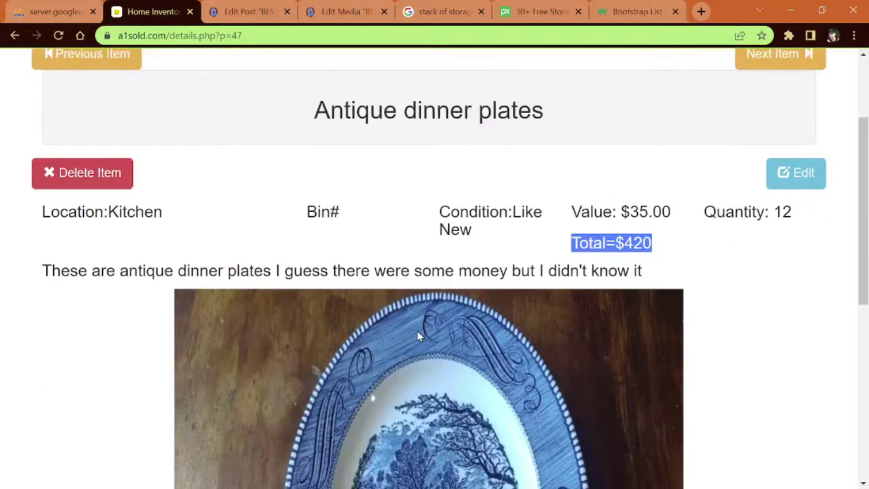
pyautogui.scroll(2, 418, 332)
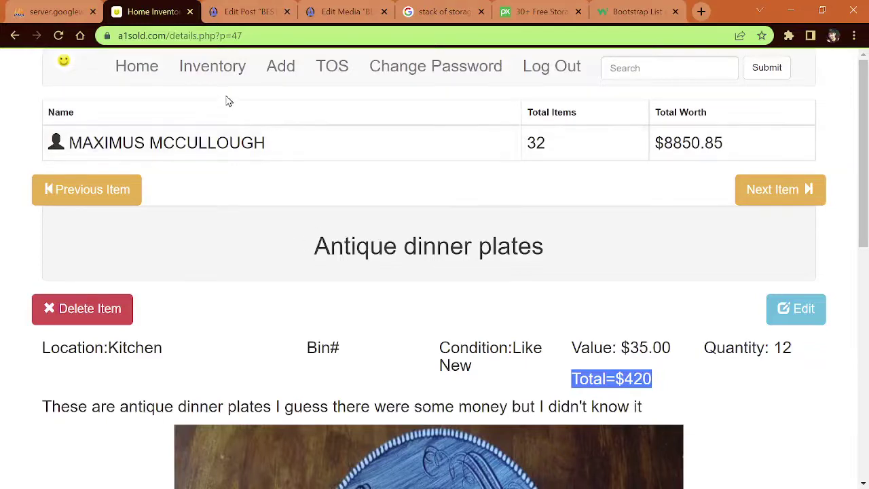
# Open the form for entering a new inventory item and set its name to Pens
pyautogui.click(277, 70)
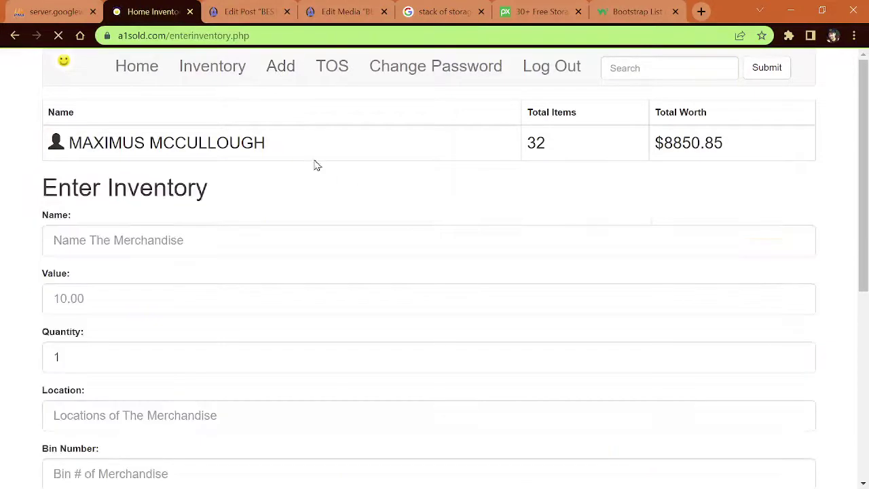
pyautogui.click(134, 238)
pyautogui.click(149, 277)
pyautogui.scroll(-2, 172, 251)
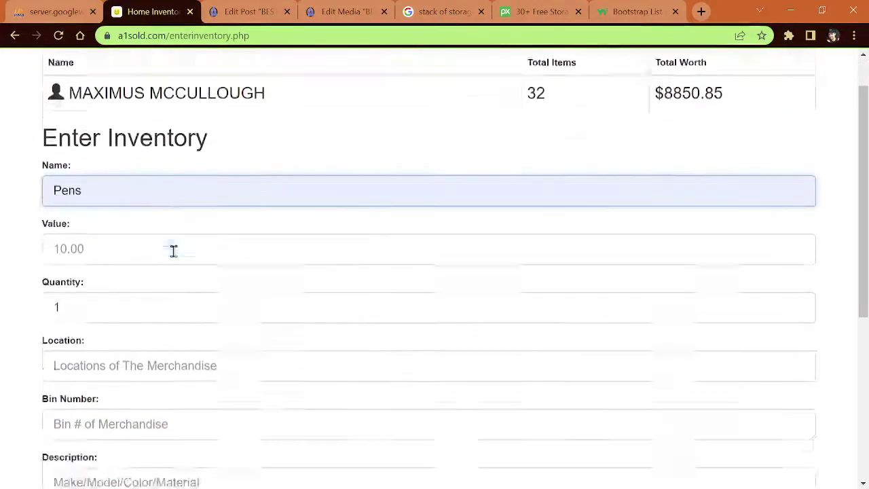
# Set the new item's value to 5, its location to basement and its bin number to 2
pyautogui.click(143, 171)
pyautogui.write('5')
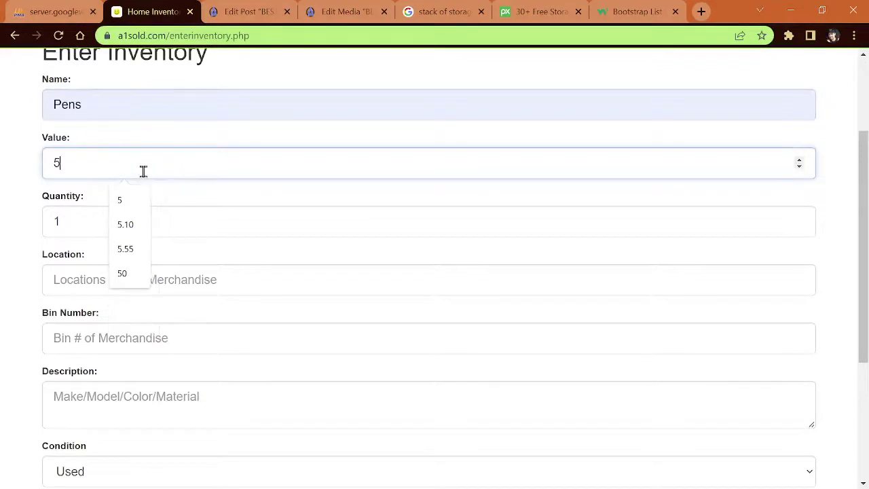
pyautogui.click(227, 278)
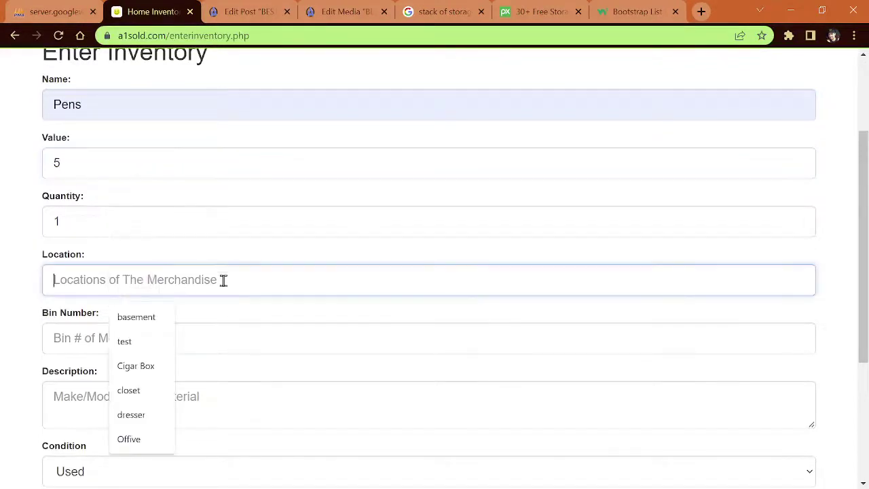
pyautogui.click(146, 328)
pyautogui.click(142, 334)
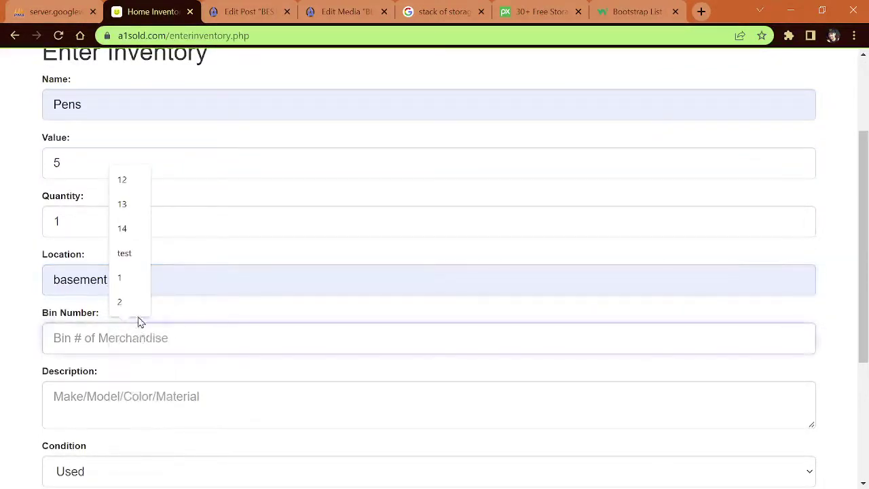
pyautogui.click(139, 312)
# Review the condition options, keeping Used, and read the note about uploading a picture
pyautogui.scroll(-1, 248, 362)
pyautogui.scroll(-1, 248, 361)
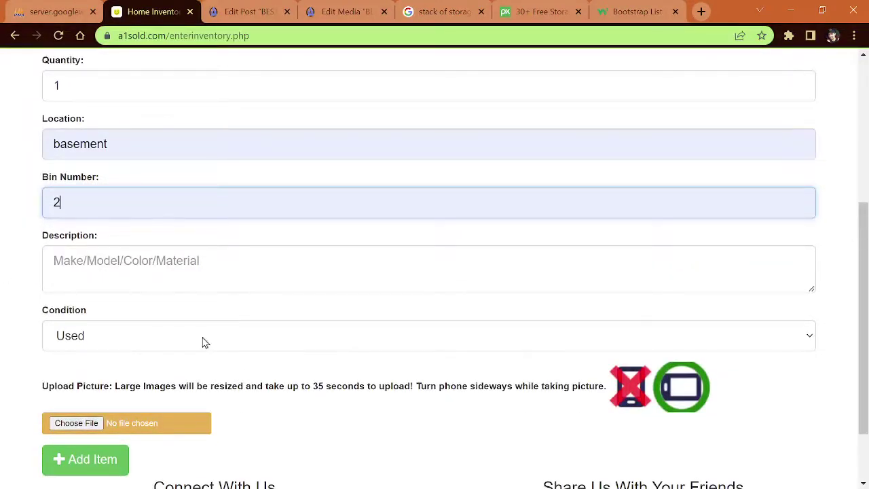
pyautogui.scroll(-1, 201, 334)
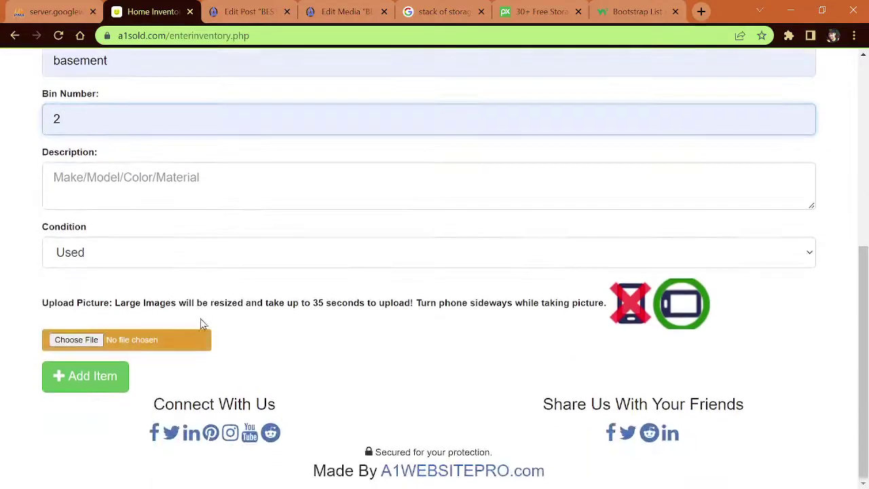
pyautogui.click(194, 255)
pyautogui.click(195, 258)
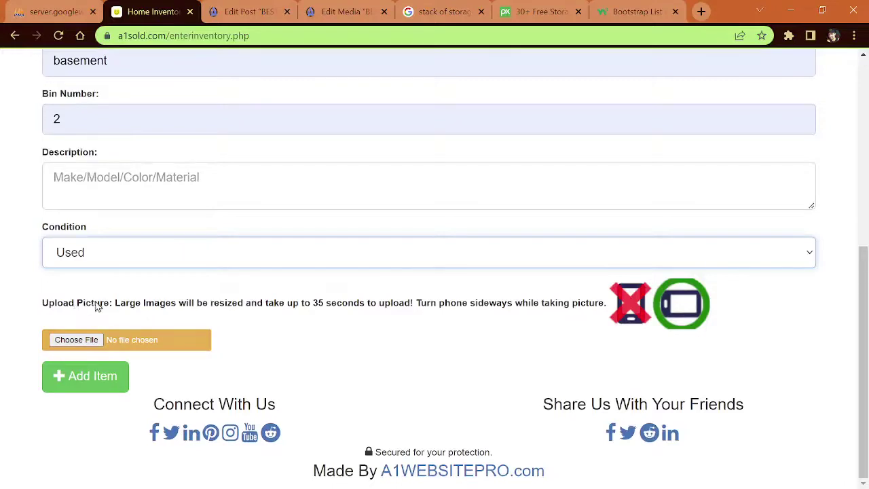
pyautogui.moveTo(97, 307); pyautogui.dragTo(580, 310)
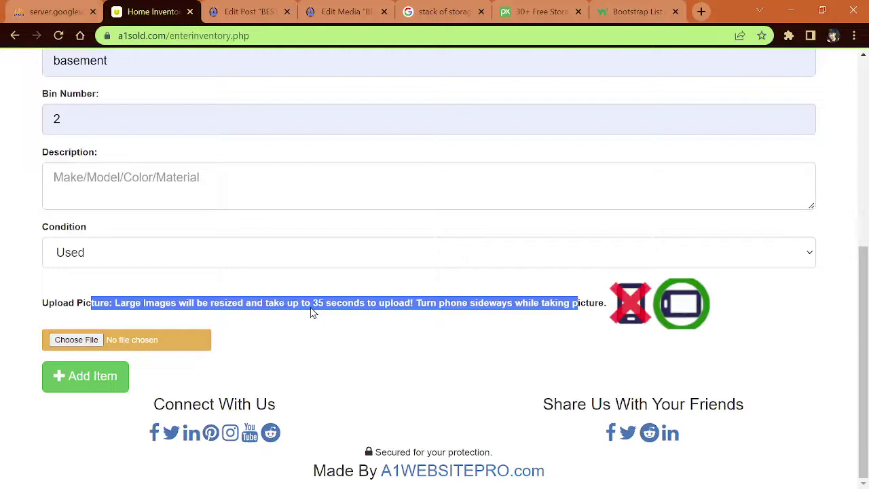
# Attach a photo from the Kids folder in Pictures and add the Pens item to the inventory
pyautogui.click(93, 342)
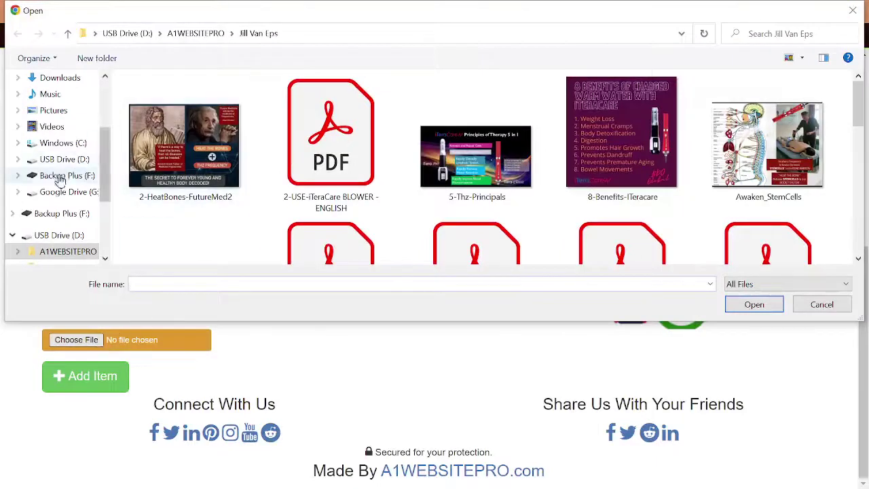
pyautogui.click(53, 111)
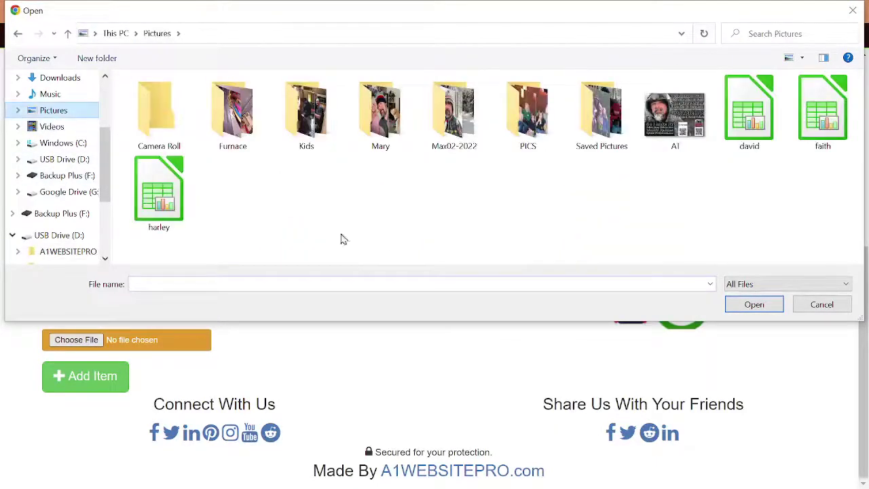
pyautogui.doubleClick(307, 112)
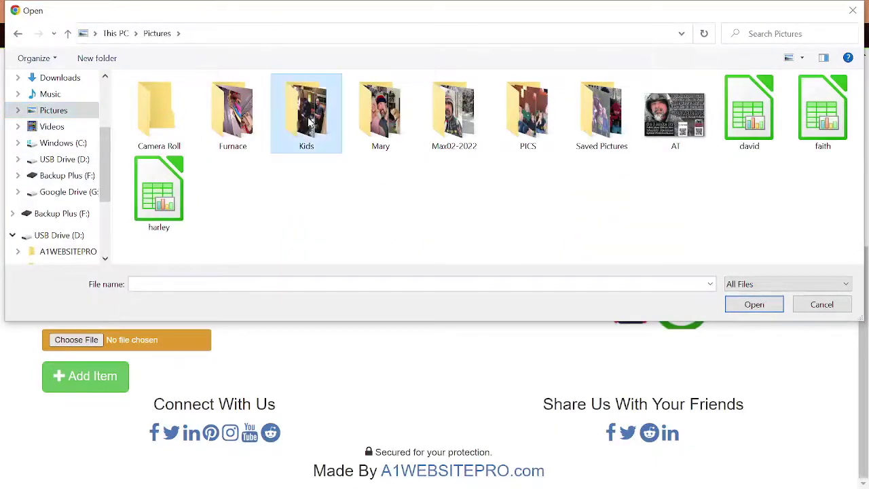
pyautogui.doubleClick(172, 108)
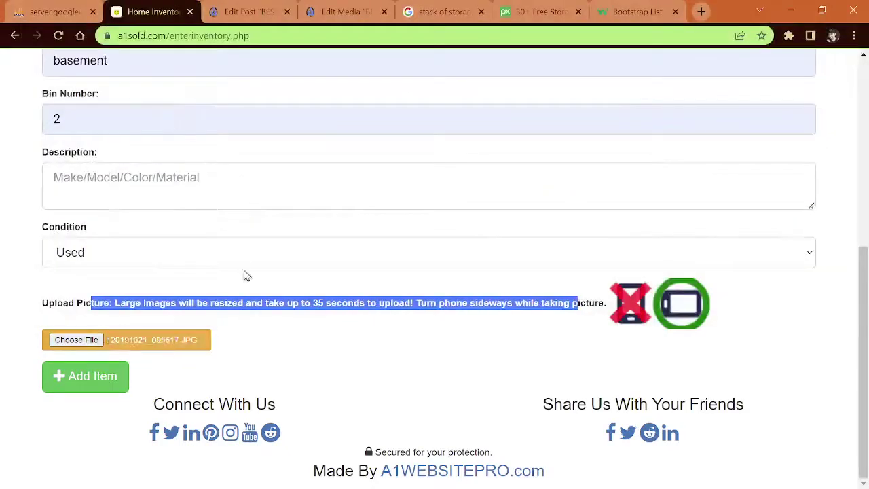
pyautogui.click(90, 378)
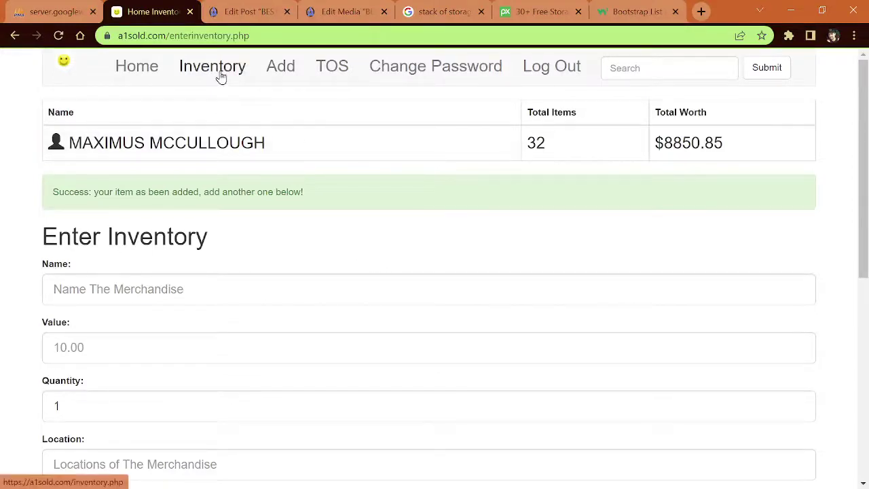
# Search the inventory for "pens" and open the details of the Pens item
pyautogui.click(658, 70)
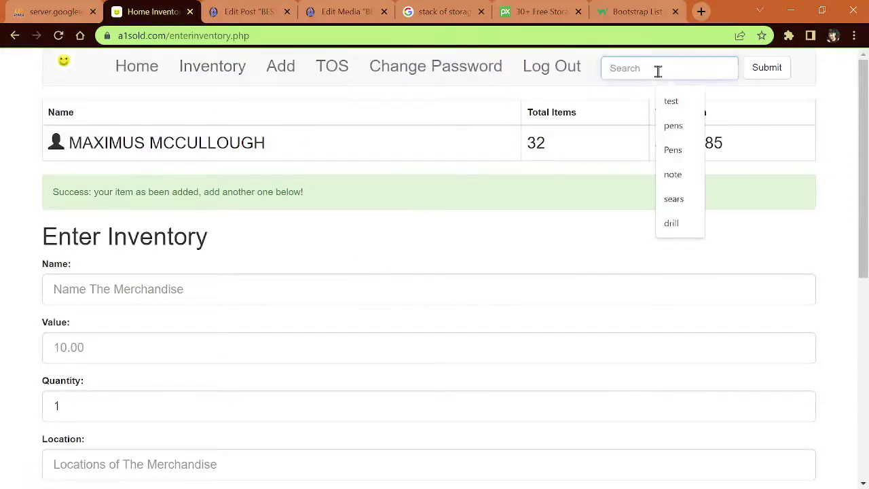
pyautogui.write('pens')
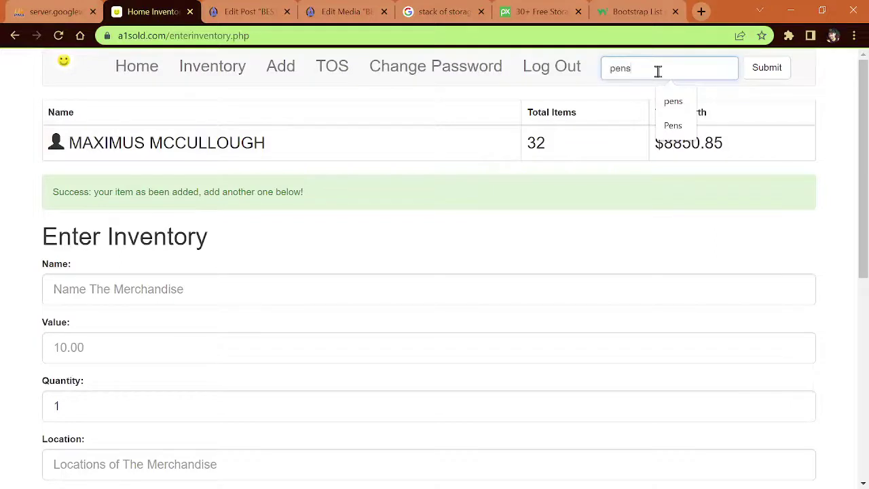
pyautogui.press('Return')
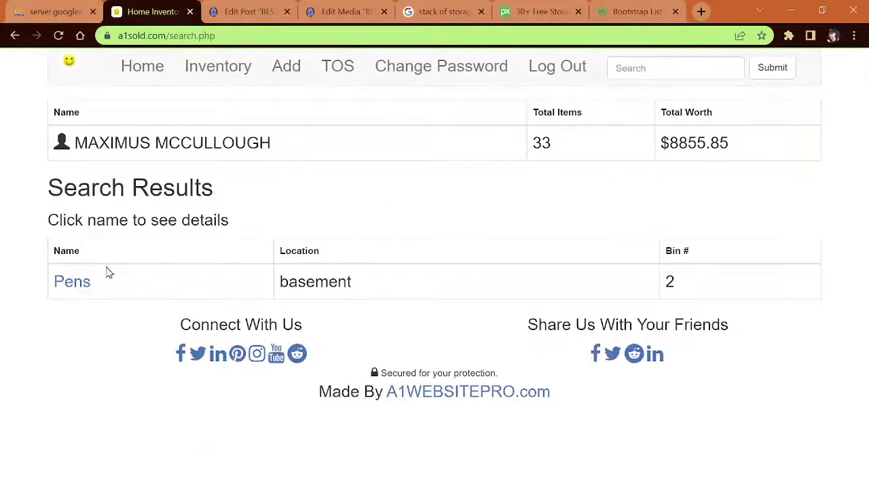
pyautogui.click(75, 282)
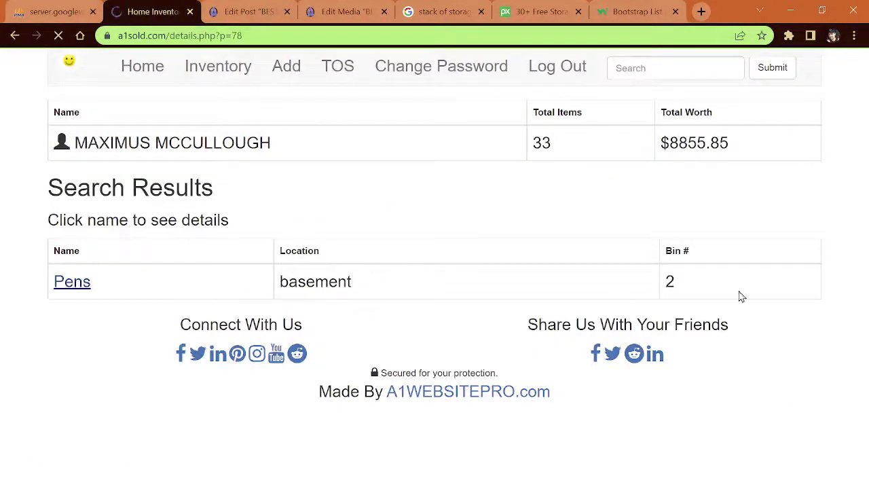
# Examine the Pens item's location, bin, condition, value, quantity and uploaded photo
pyautogui.scroll(-5, 589, 326)
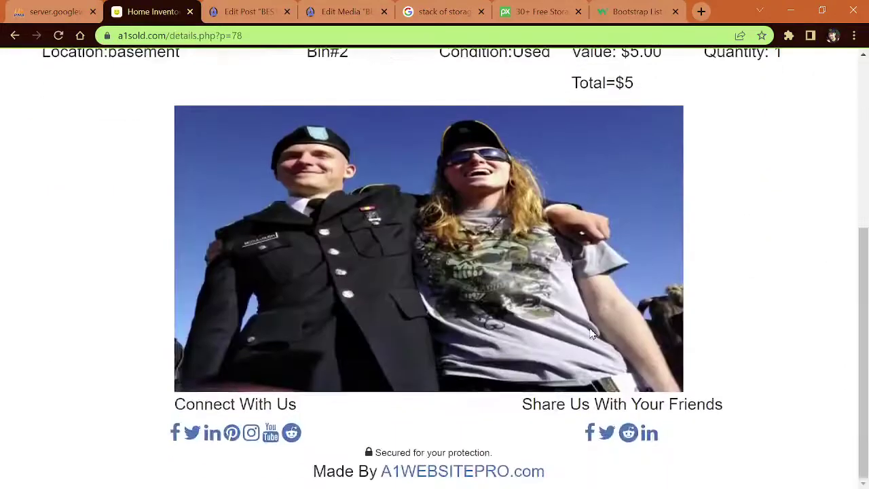
pyautogui.scroll(5, 591, 329)
pyautogui.scroll(-4, 590, 327)
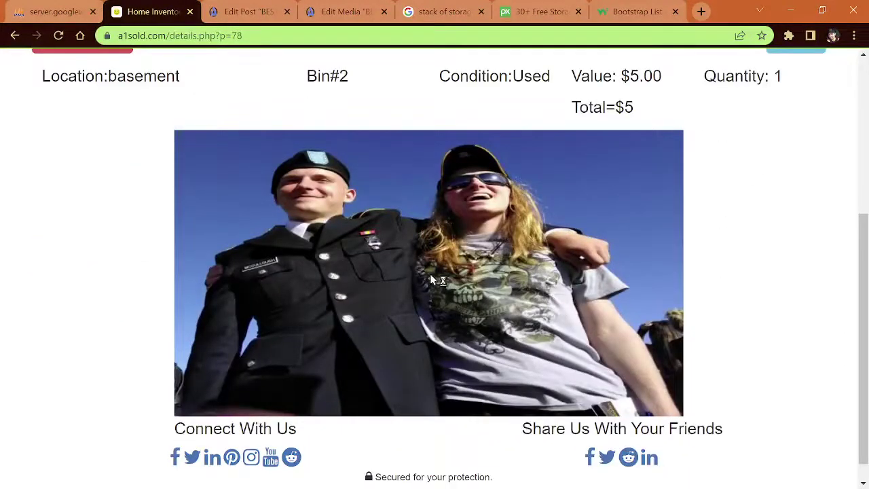
pyautogui.scroll(2, 465, 276)
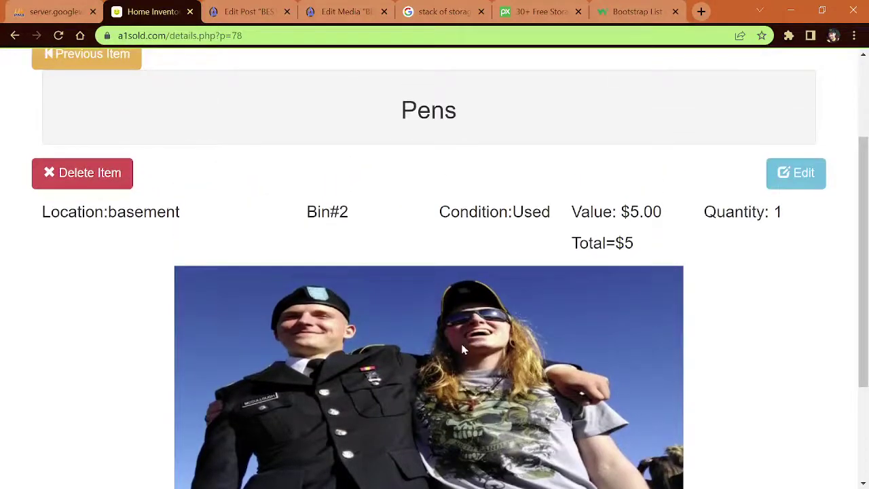
pyautogui.scroll(2, 469, 360)
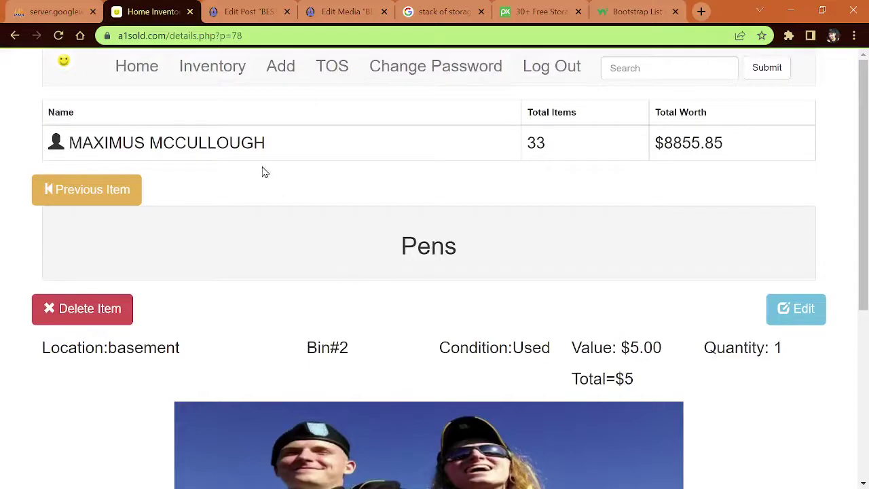
# Browse the inventory list through to page 7 and view the details of Pens from there
pyautogui.click(210, 74)
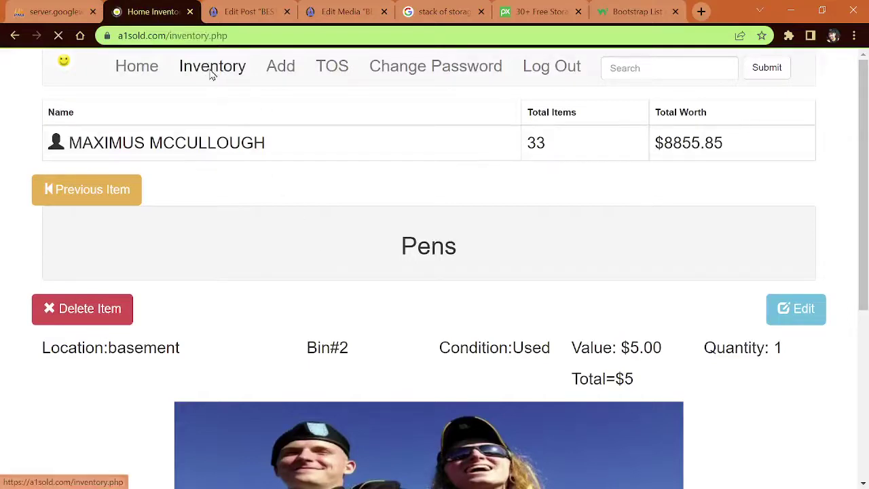
pyautogui.scroll(-2, 319, 258)
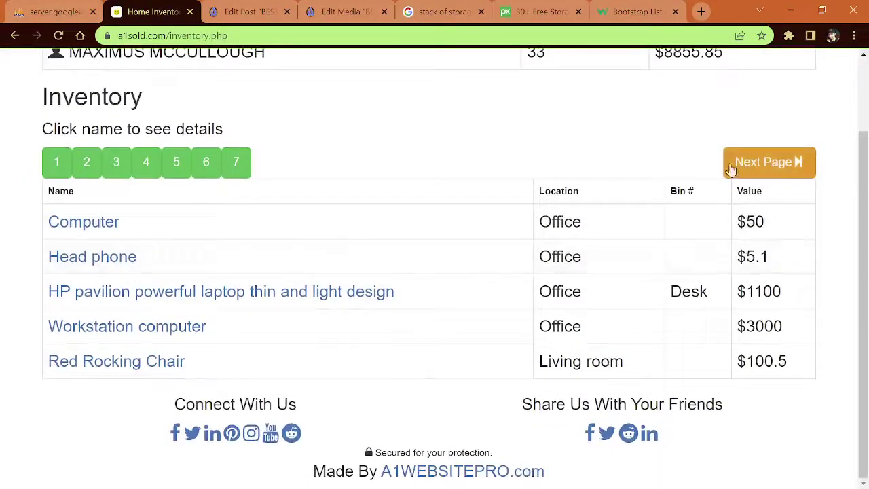
pyautogui.click(776, 167)
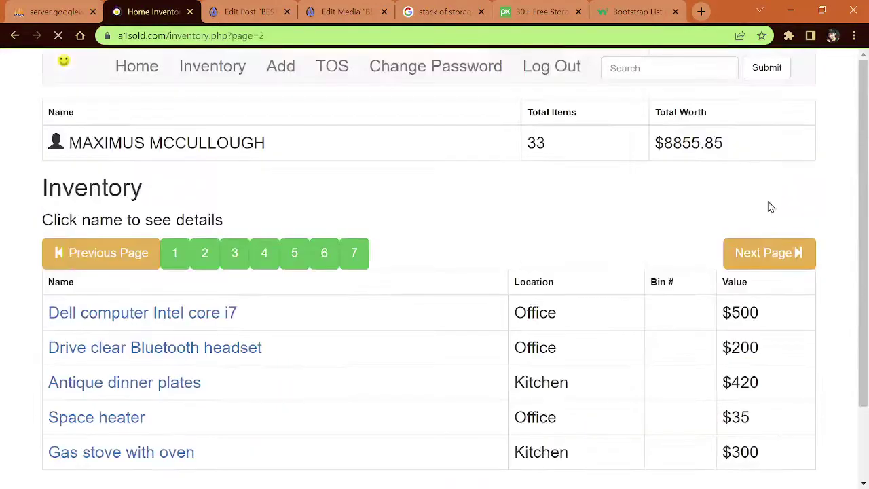
pyautogui.click(769, 260)
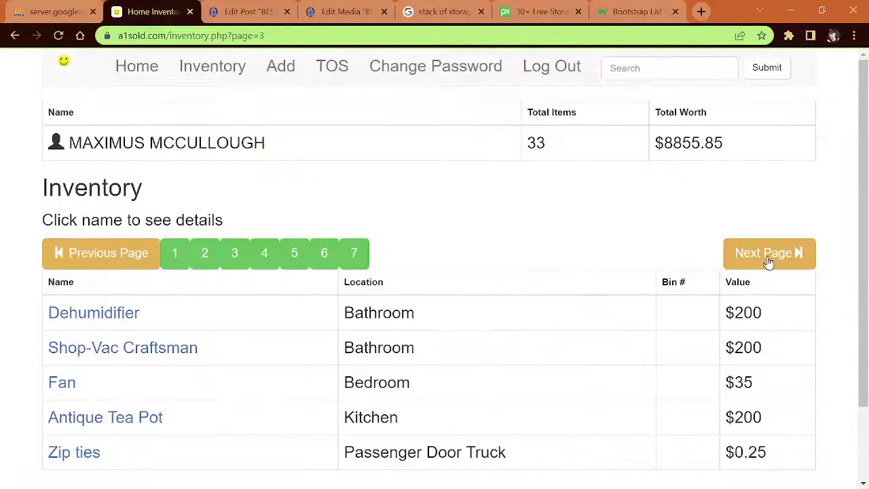
pyautogui.click(768, 261)
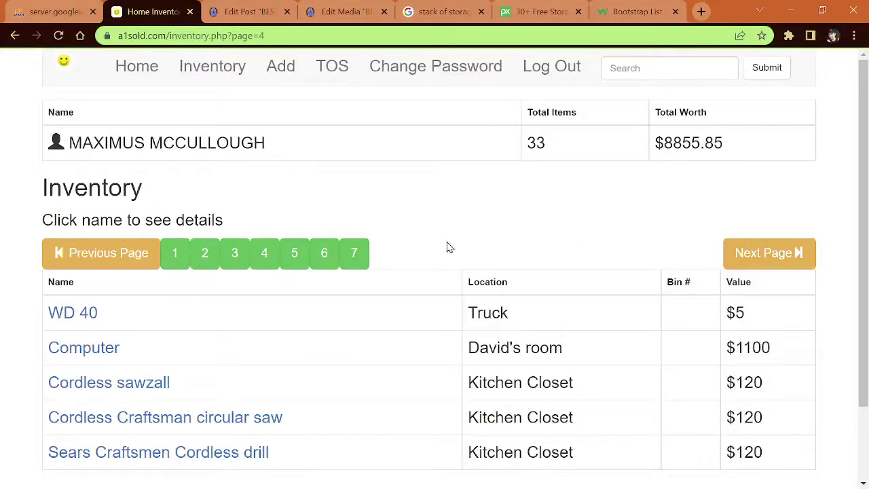
pyautogui.click(365, 256)
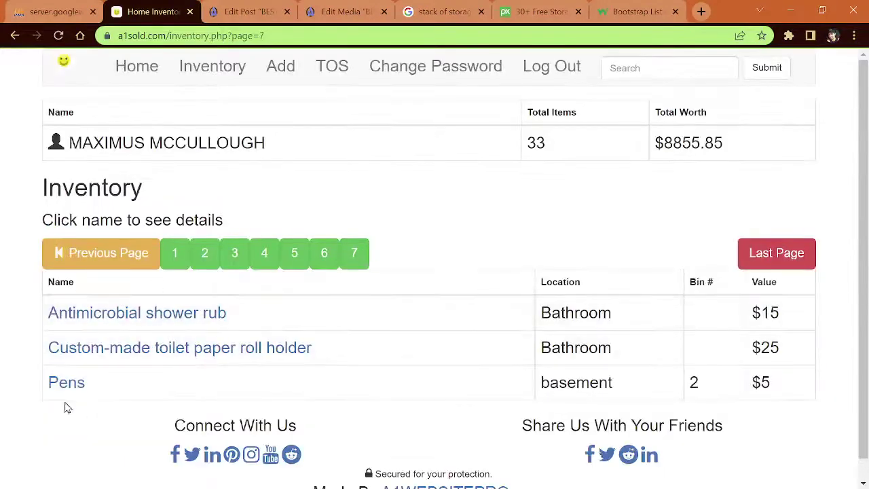
pyautogui.click(64, 384)
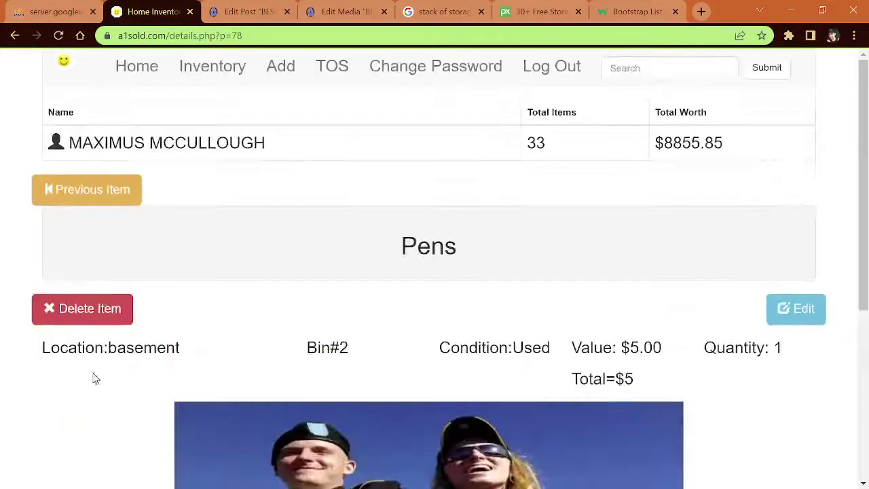
pyautogui.scroll(-2, 319, 292)
pyautogui.scroll(2, 330, 291)
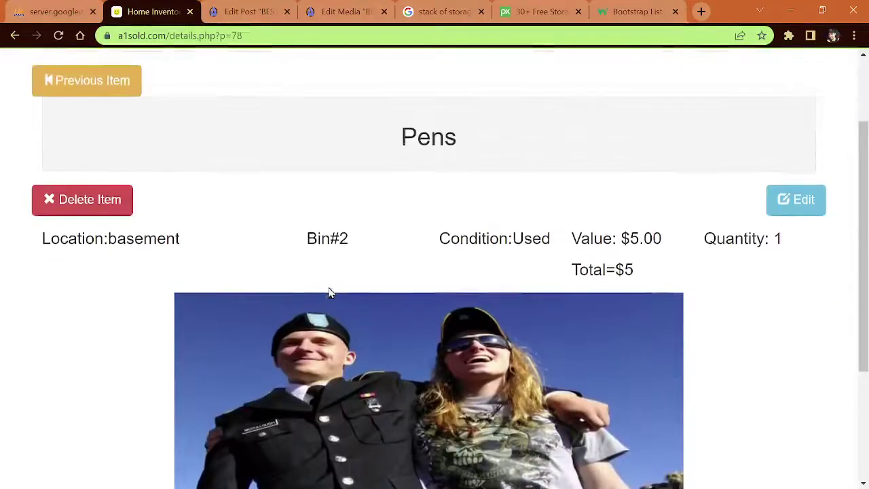
# Edit the Pens item, renaming it Cigars with a price of 20 and a quantity of 100, and save the changes
pyautogui.click(799, 307)
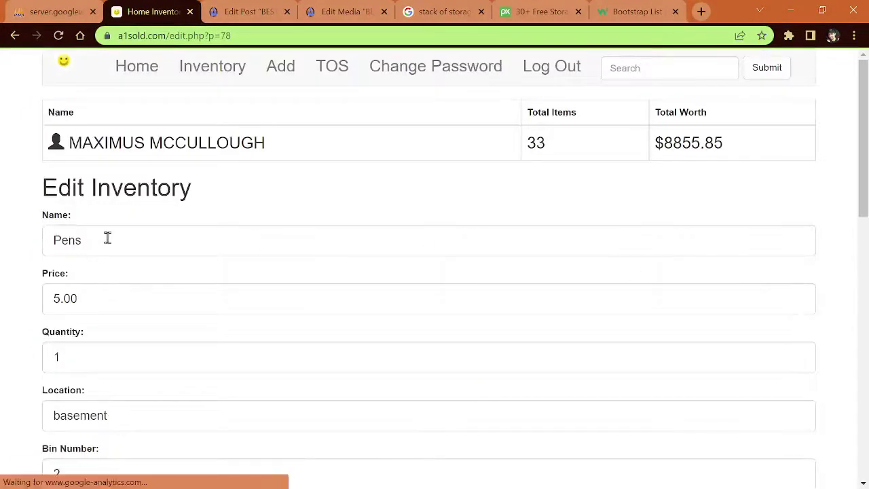
pyautogui.hotkey('ctrl', 'a')
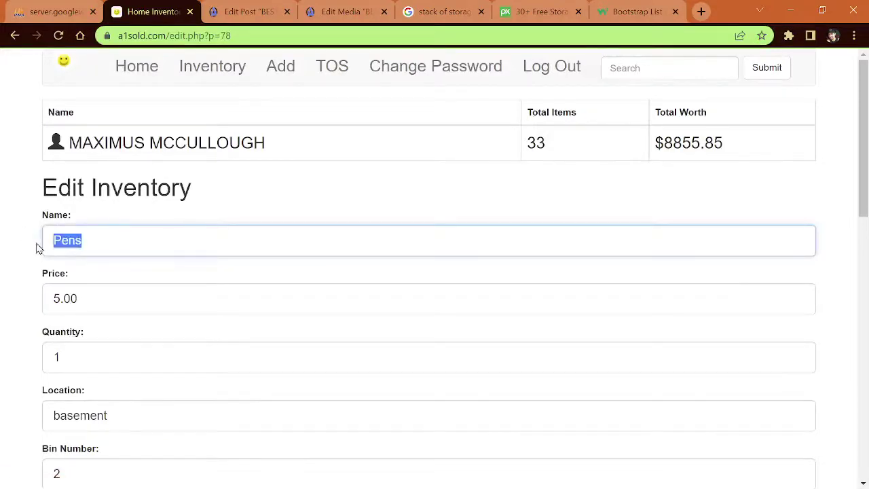
pyautogui.write('Cigars')
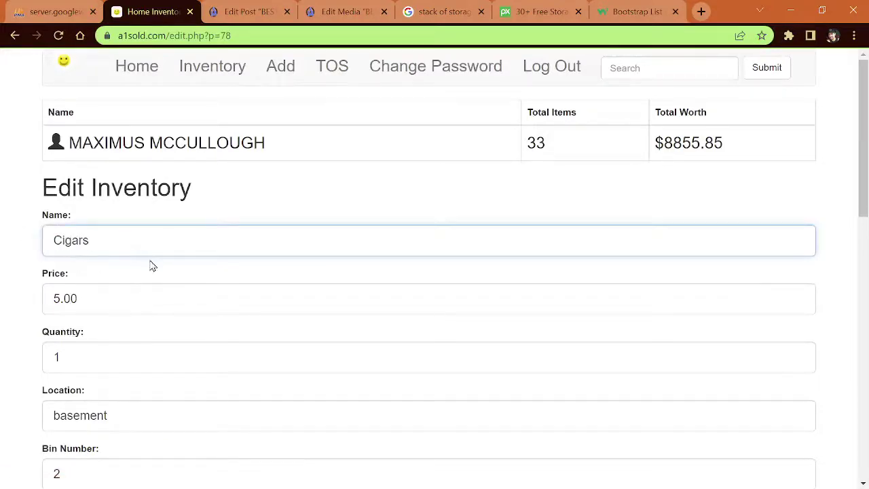
pyautogui.press('Tab')
pyautogui.write('2')
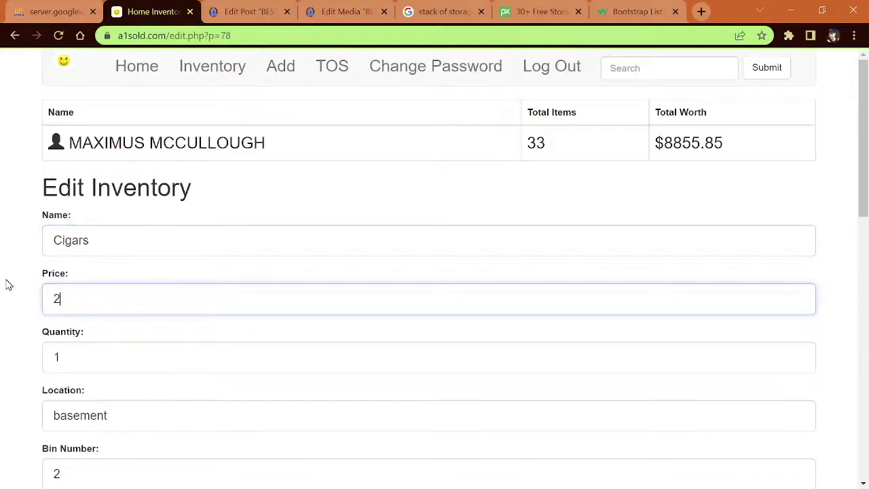
pyautogui.press('Tab')
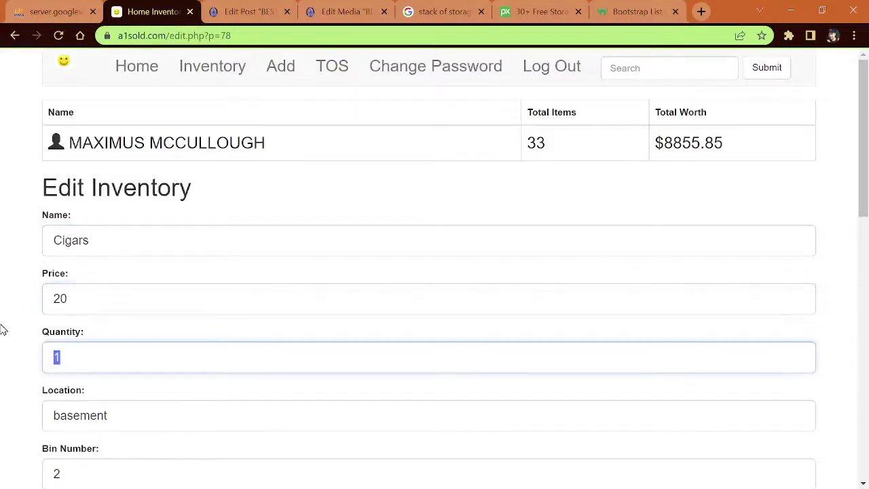
pyautogui.write('100')
pyautogui.scroll(-3, 340, 337)
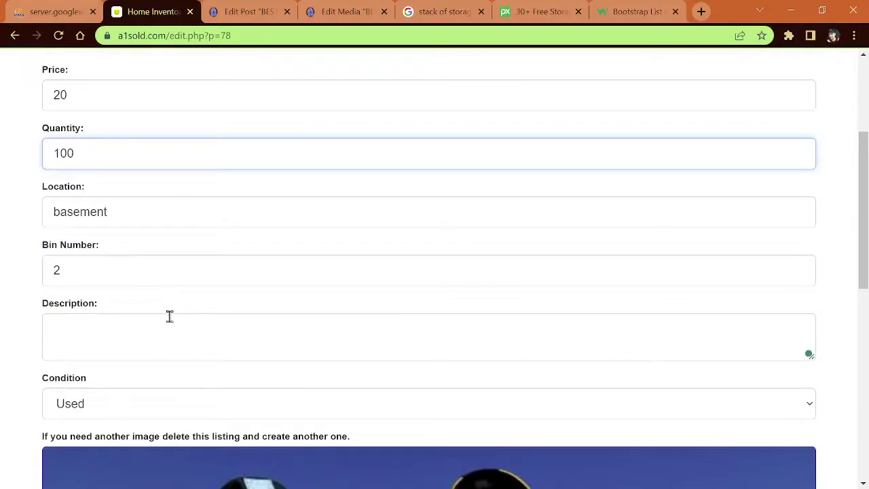
pyautogui.scroll(-10, 170, 316)
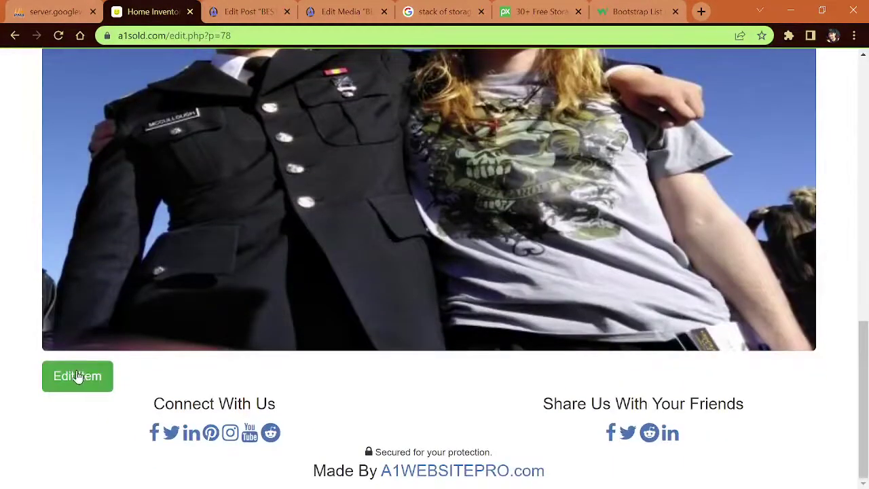
pyautogui.click(78, 377)
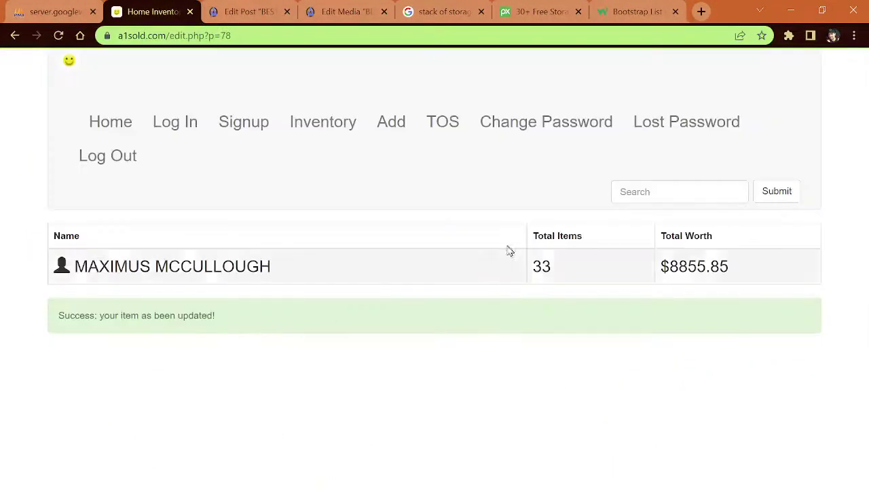
# Search the inventory for "cigars" and open the details of the Cigars item
pyautogui.click(663, 196)
pyautogui.write('ci')
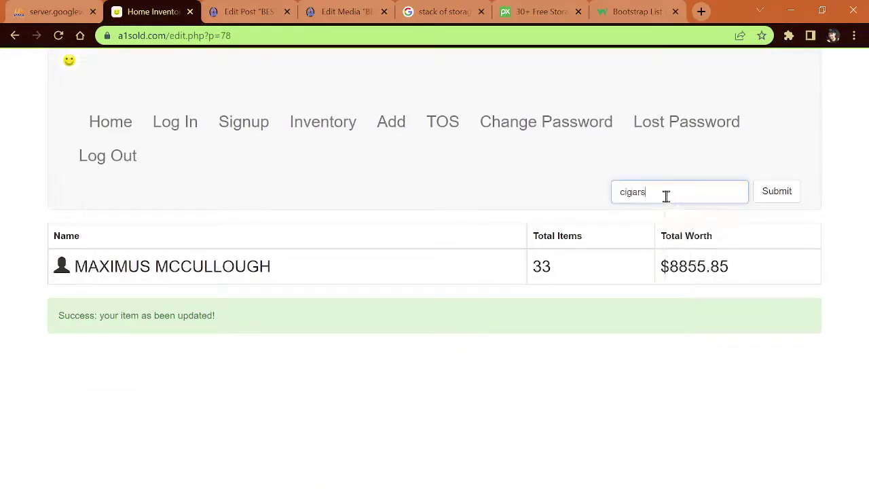
pyautogui.write('gars')
pyautogui.press('Return')
pyautogui.scroll(-2, 358, 281)
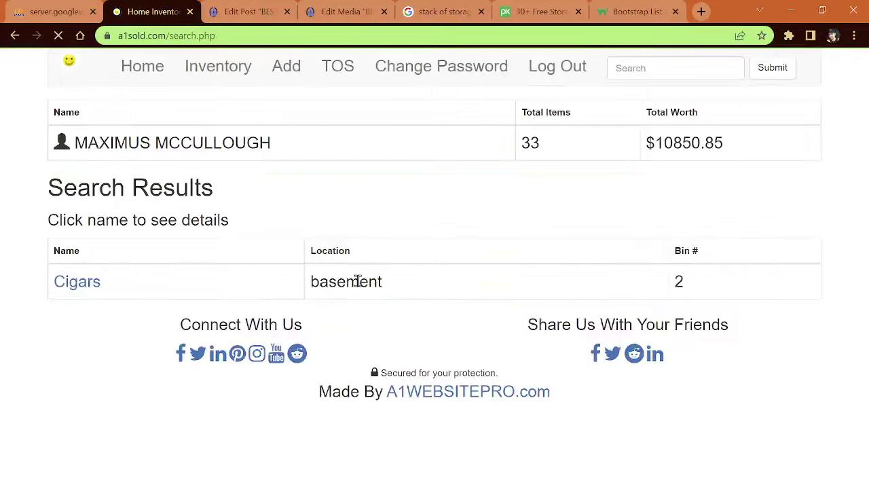
pyautogui.click(78, 289)
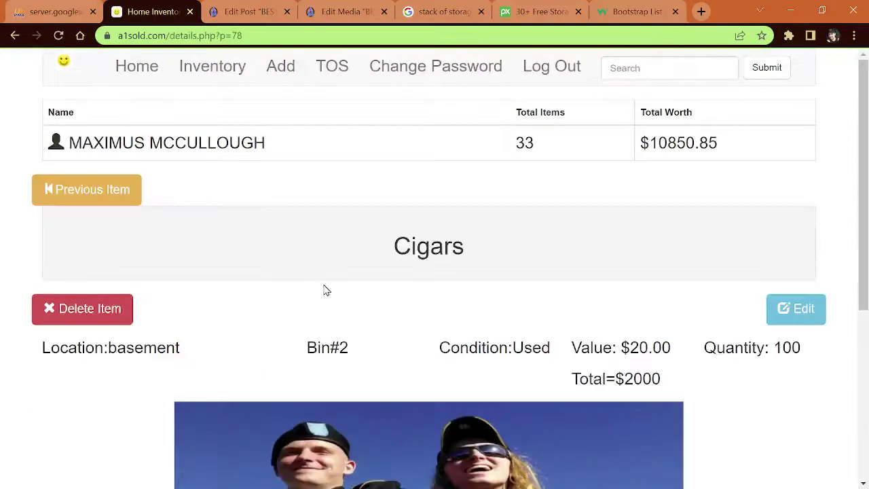
# Examine the Cigars item's unit value, quantity, total and photo on its details page
pyautogui.scroll(-4, 326, 290)
pyautogui.scroll(3, 326, 287)
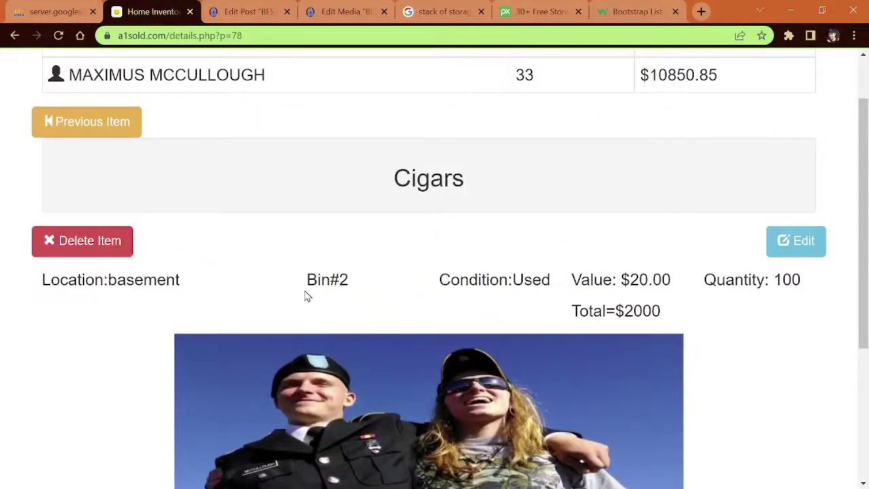
pyautogui.scroll(-2, 306, 295)
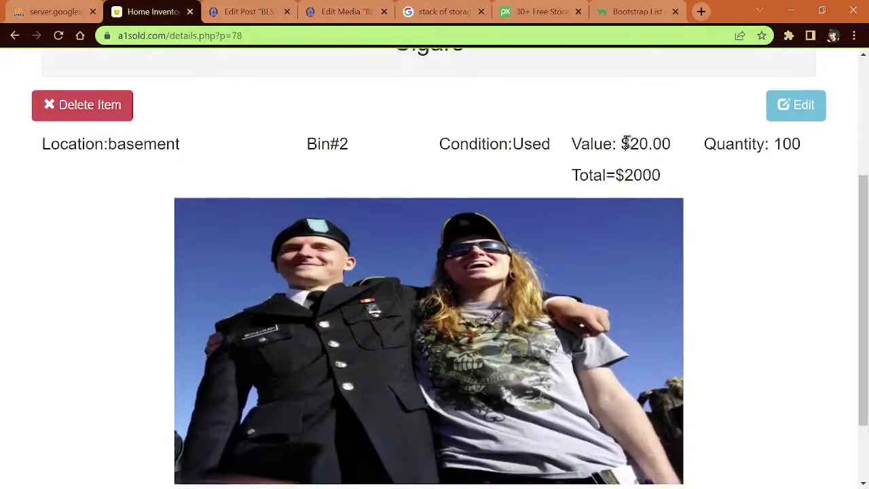
pyautogui.moveTo(626, 142); pyautogui.dragTo(671, 144)
pyautogui.moveTo(624, 175); pyautogui.dragTo(662, 222)
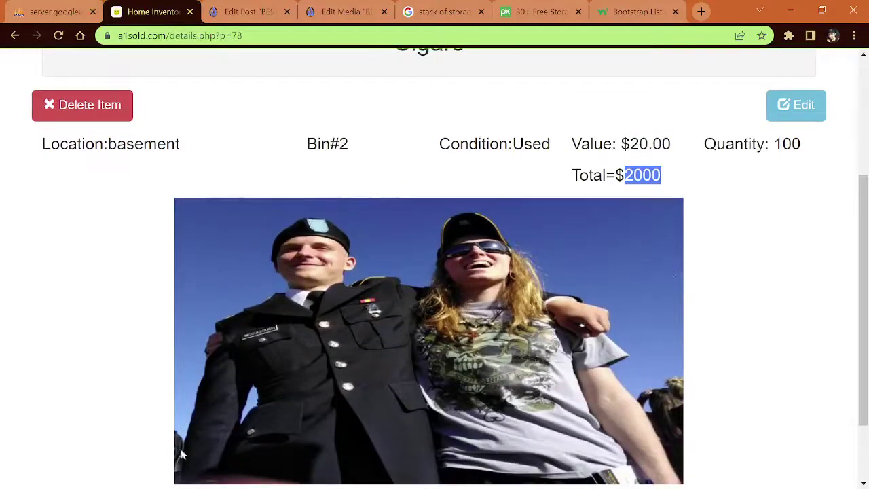
# Delete the Cigars item from the inventory and check its details page
pyautogui.scroll(3, 398, 357)
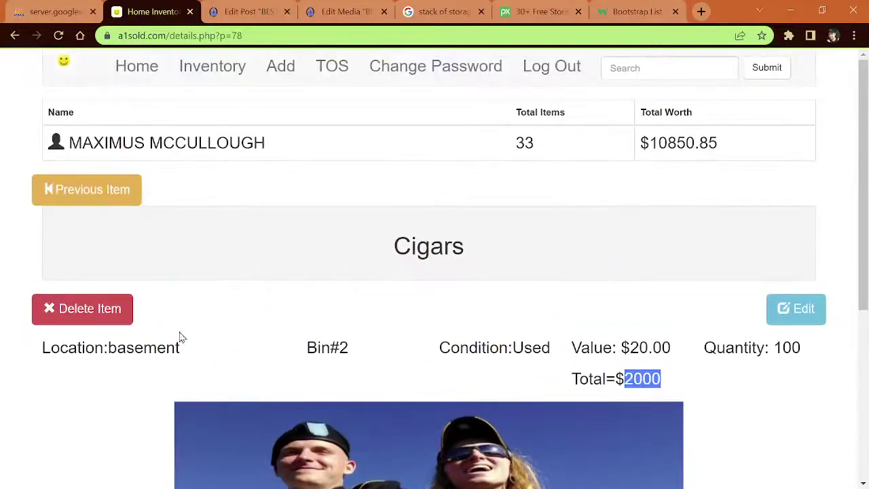
pyautogui.click(64, 312)
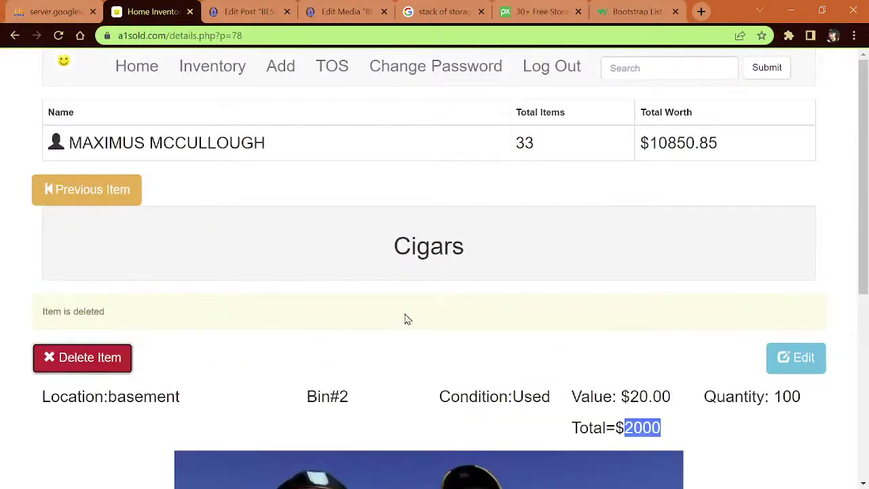
pyautogui.scroll(-1, 436, 409)
pyautogui.scroll(-2, 435, 410)
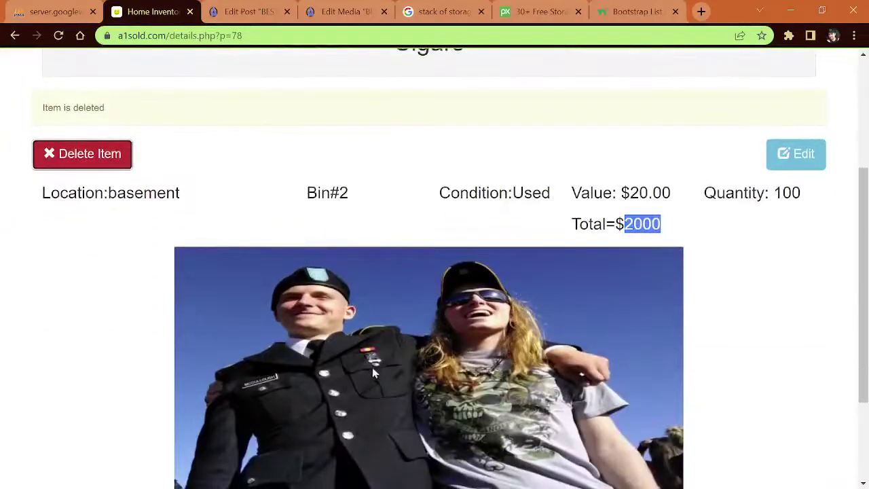
pyautogui.scroll(3, 398, 367)
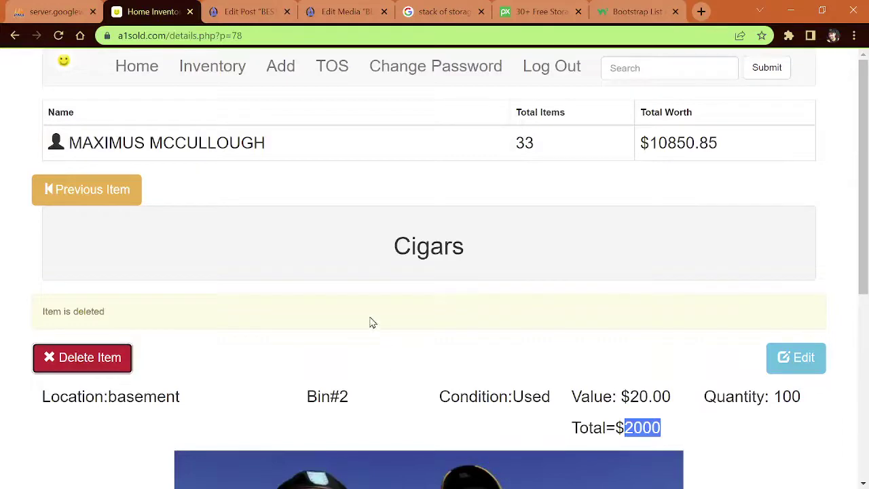
# Open the Home page and read through its Features list, from instant free account to secure and encrypted
pyautogui.click(138, 72)
pyautogui.scroll(-4, 503, 231)
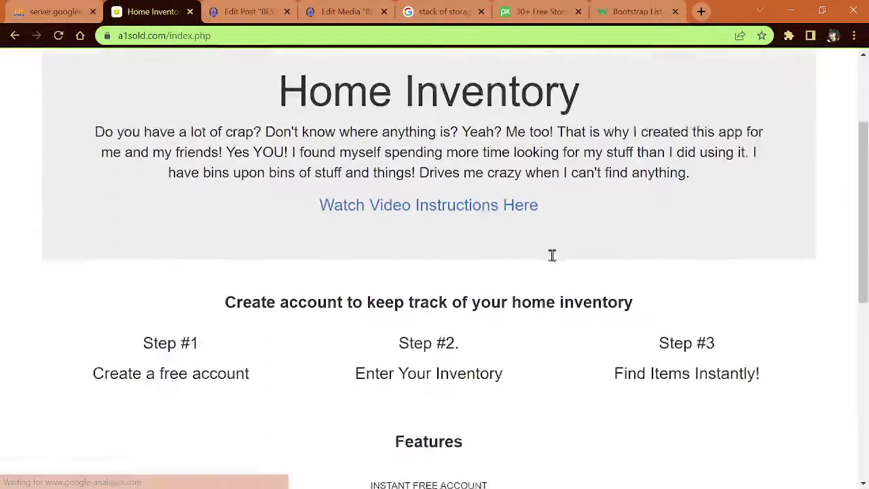
pyautogui.scroll(-2, 552, 255)
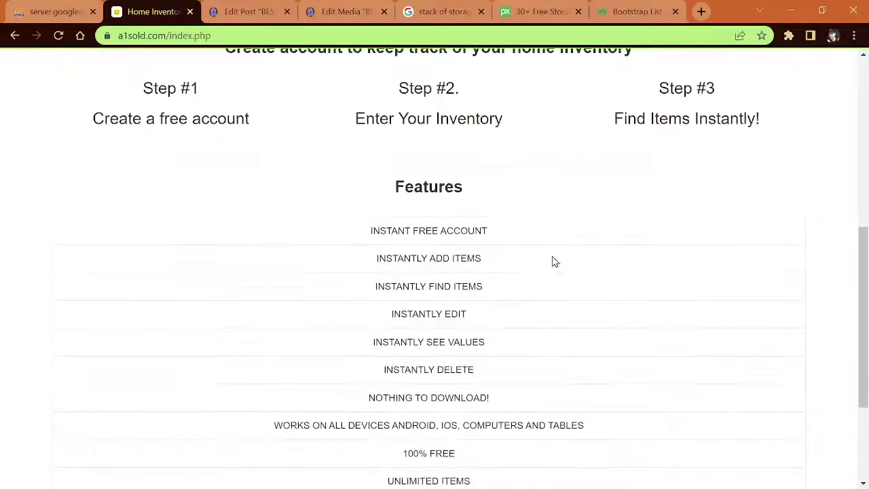
pyautogui.scroll(-2, 556, 261)
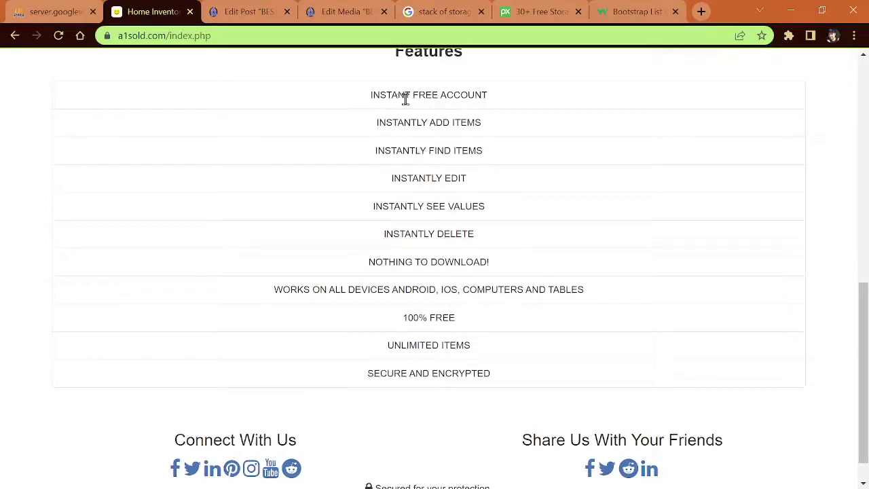
pyautogui.moveTo(398, 95); pyautogui.dragTo(554, 107)
pyautogui.moveTo(398, 123); pyautogui.dragTo(500, 129)
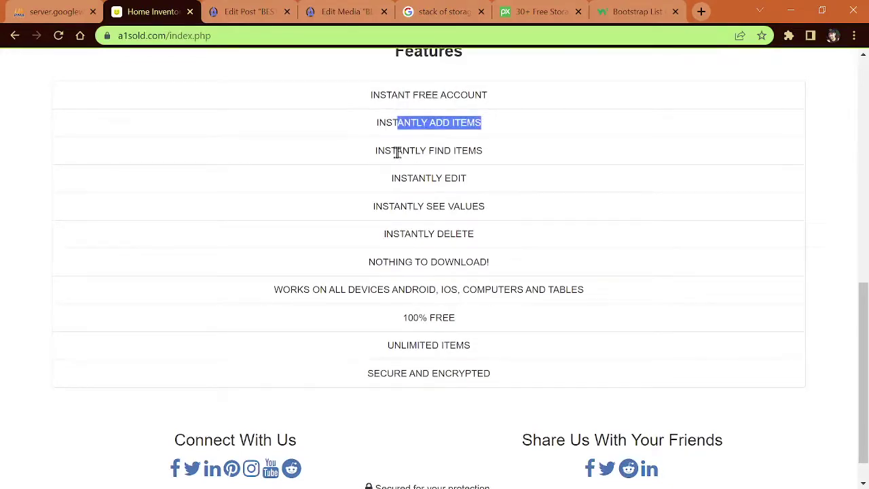
pyautogui.moveTo(499, 153); pyautogui.dragTo(385, 151)
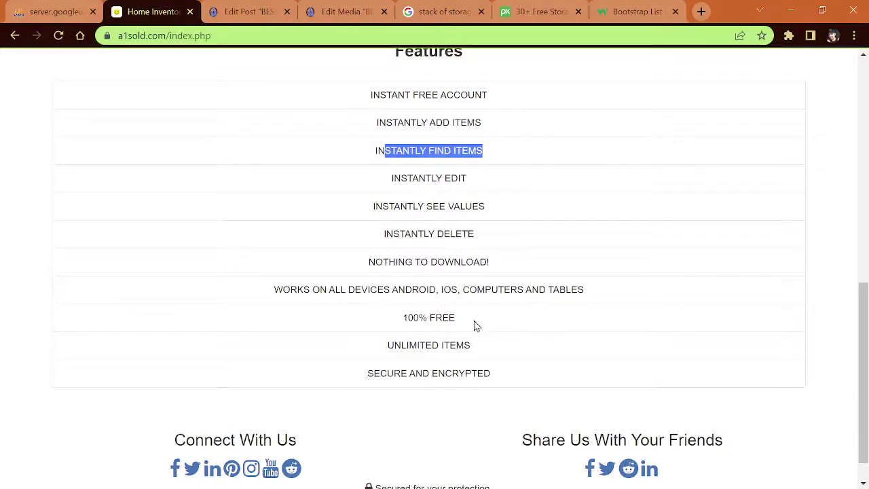
pyautogui.moveTo(481, 352); pyautogui.dragTo(355, 351)
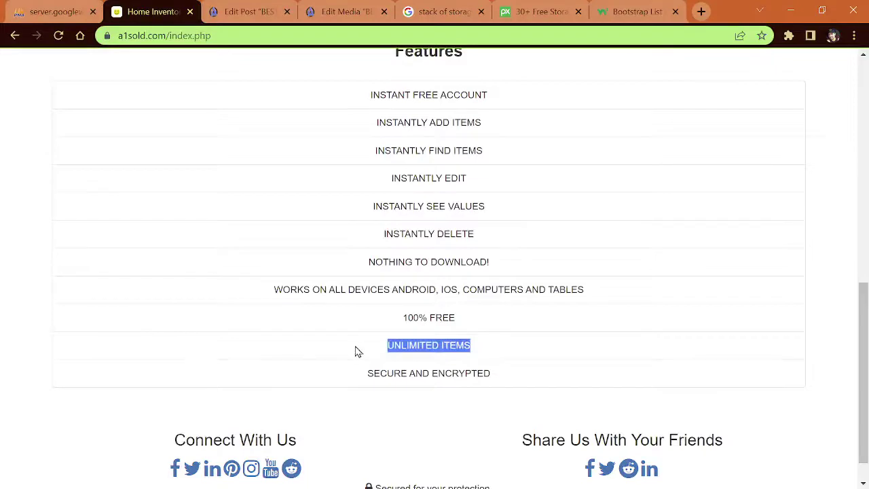
pyautogui.moveTo(507, 377); pyautogui.dragTo(380, 385)
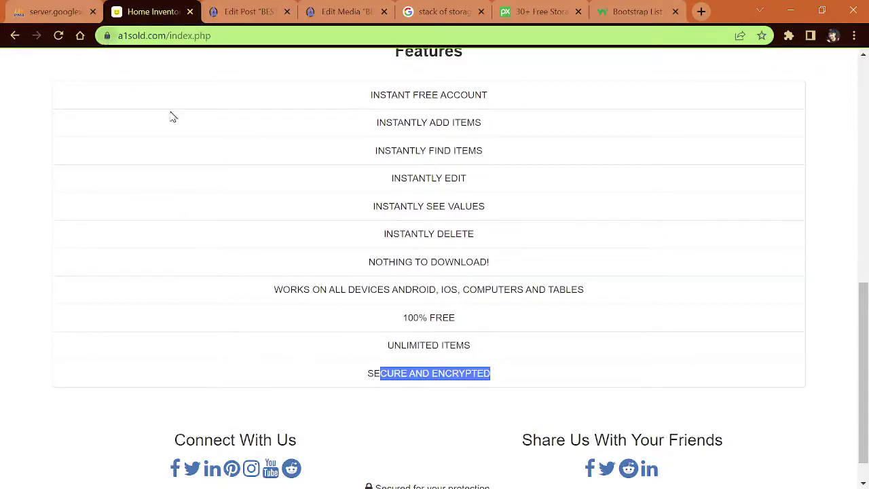
# Log out of the account and open the Lost Password page
pyautogui.scroll(8, 546, 336)
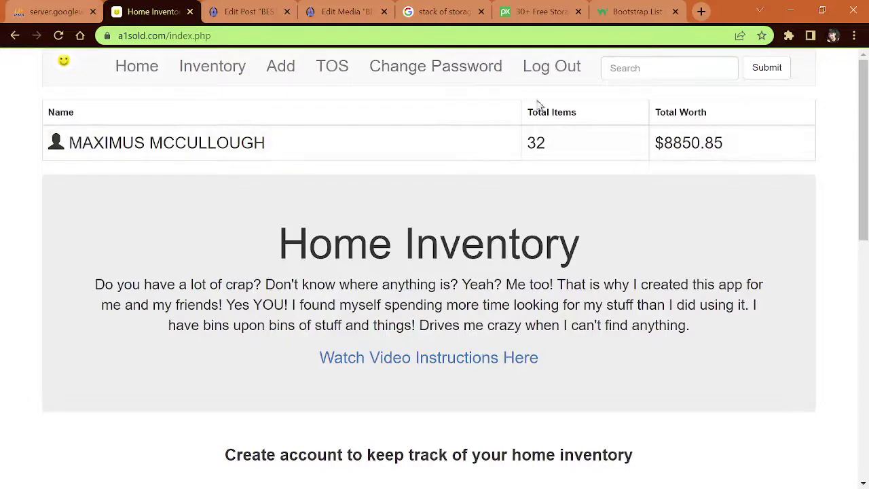
pyautogui.click(554, 78)
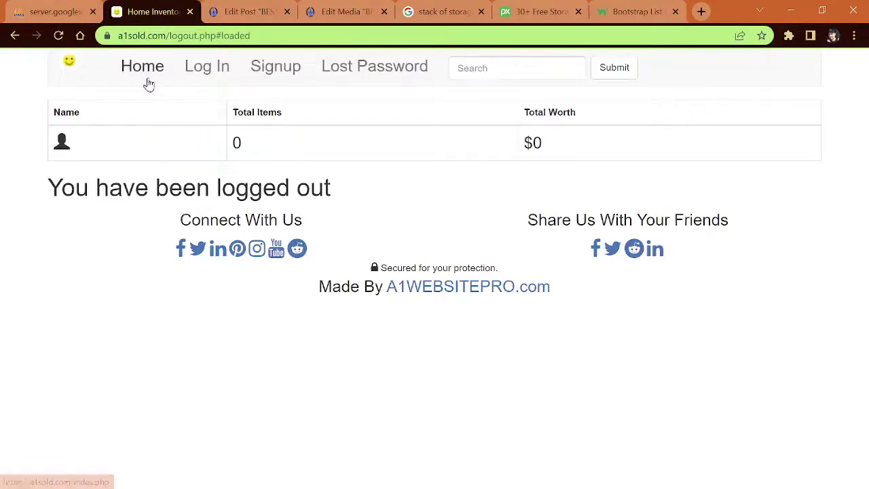
pyautogui.click(380, 69)
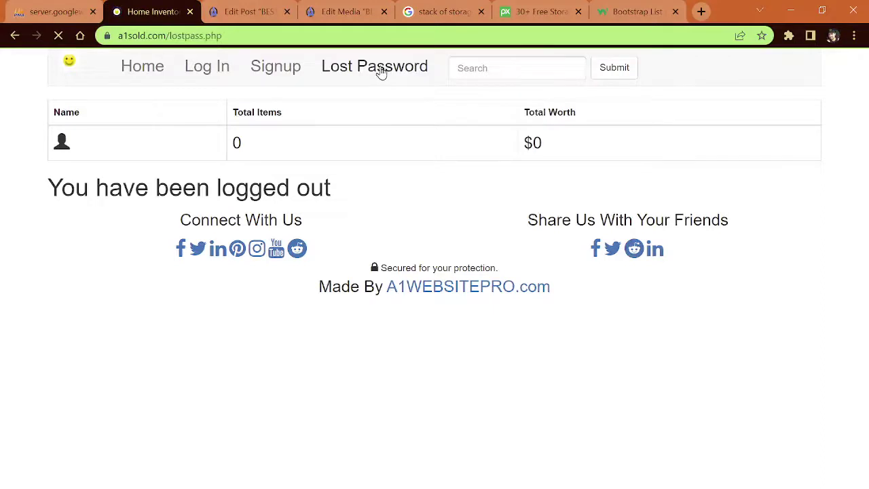